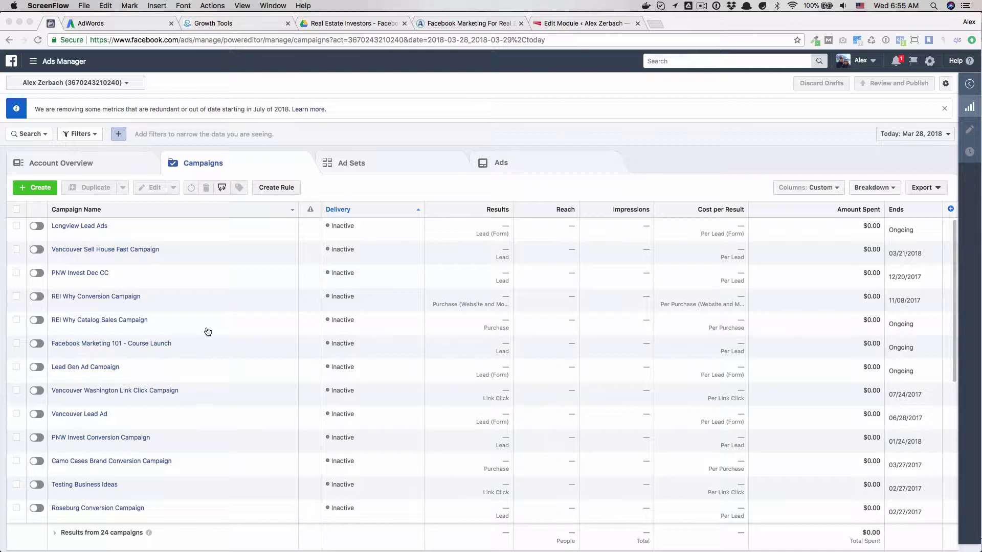
# Start a new campaign named 'Link Click Campaign' and keep the Traffic objective.
pyautogui.click(36, 190)
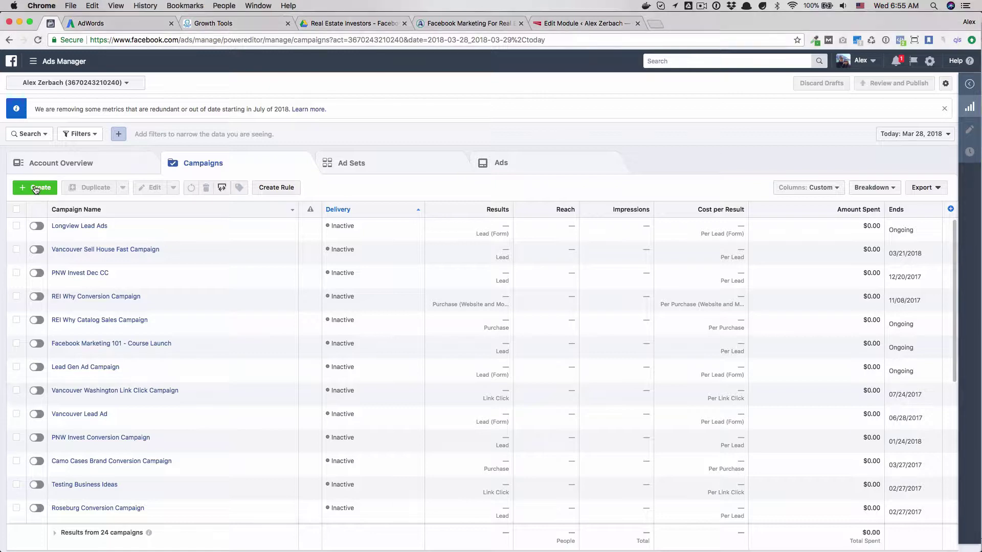
pyautogui.click(36, 190)
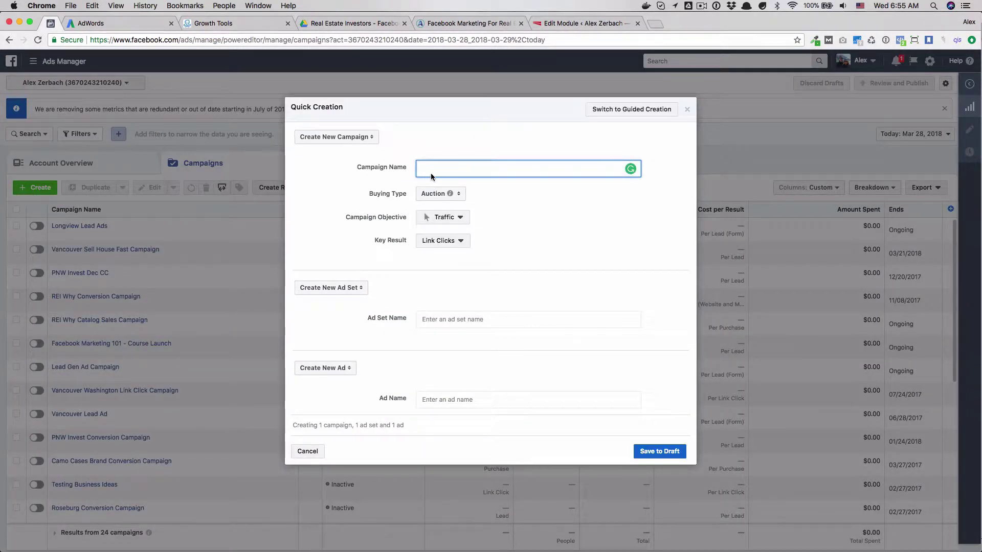
pyautogui.write('Link Click Campaign')
pyautogui.click(461, 219)
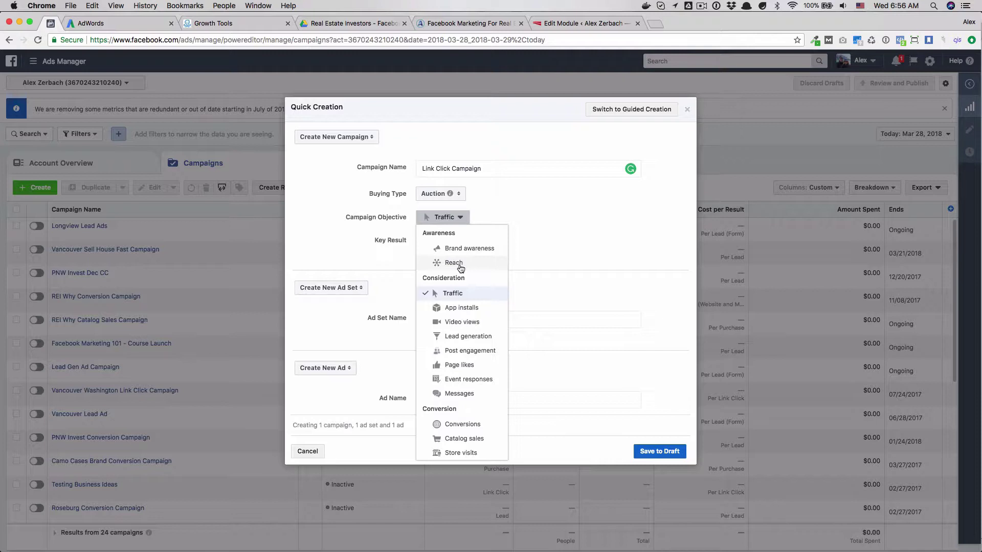
pyautogui.click(465, 294)
# Name the ad set 'Vancouver Market' and the ad 'We Buy Houses #1', and save as draft.
pyautogui.click(423, 322)
pyautogui.write('Vancouver Market')
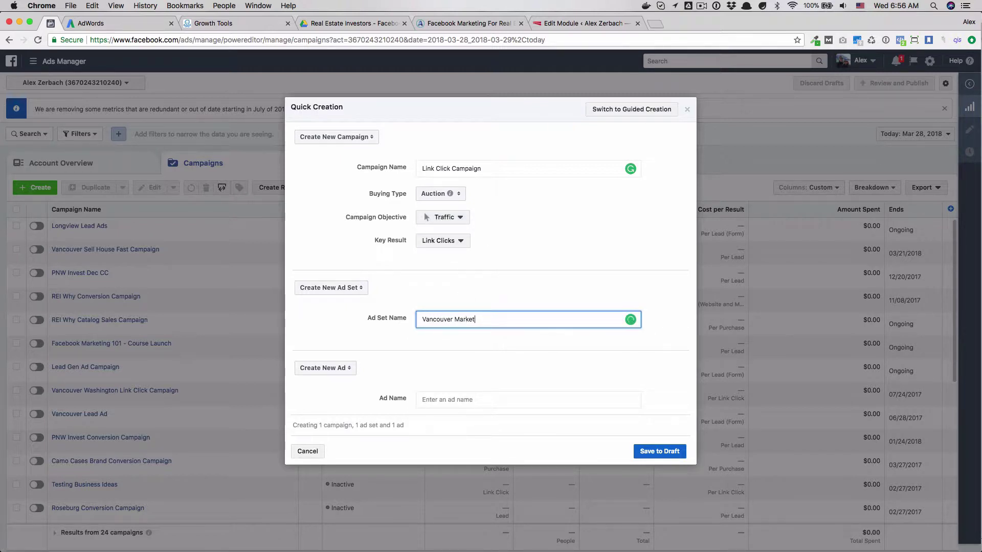
pyautogui.press('Tab')
pyautogui.press('Tab')
pyautogui.write('We Buy House')
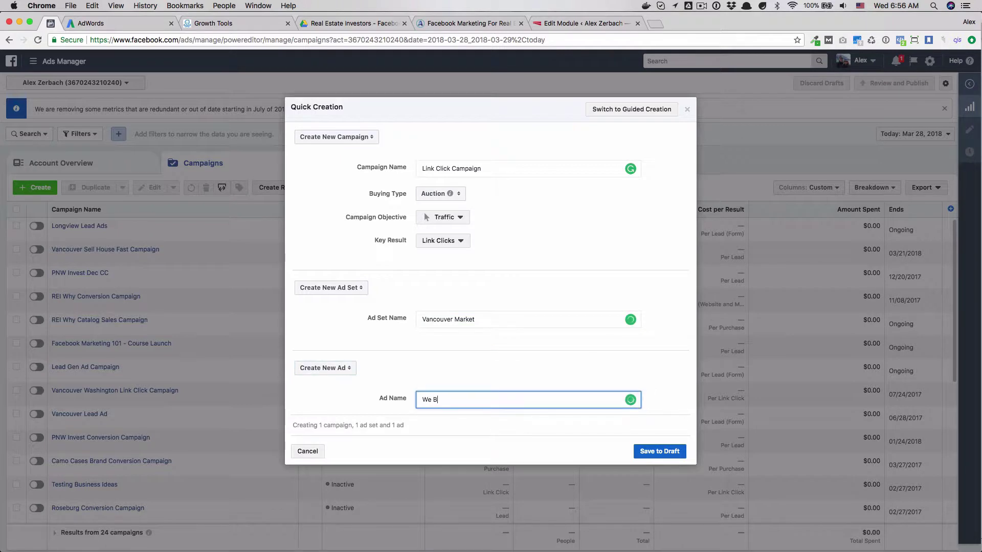
pyautogui.write('s #1')
pyautogui.click(650, 452)
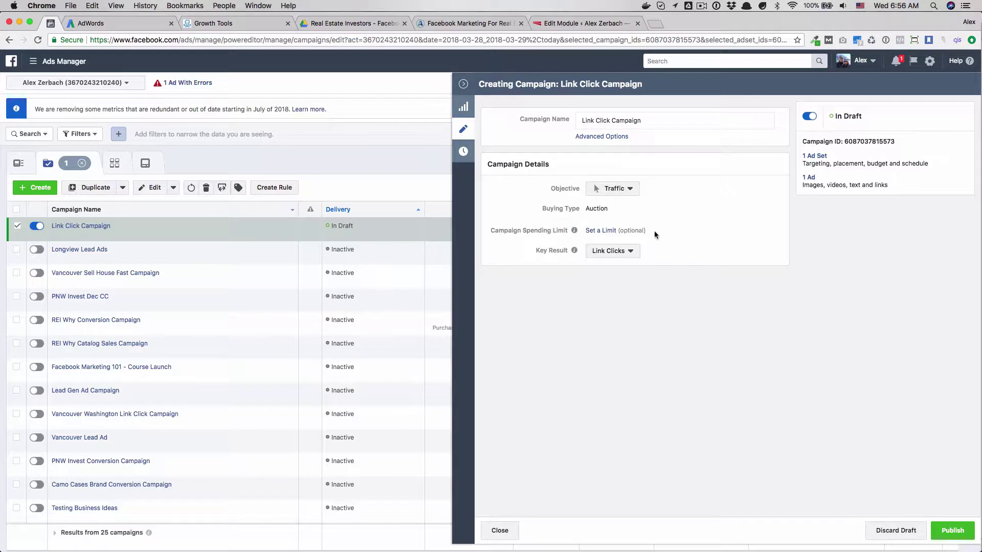
# Set a $100.00 campaign spending limit with Link Clicks as key result, then open the Vancouver Market ad set.
pyautogui.click(605, 233)
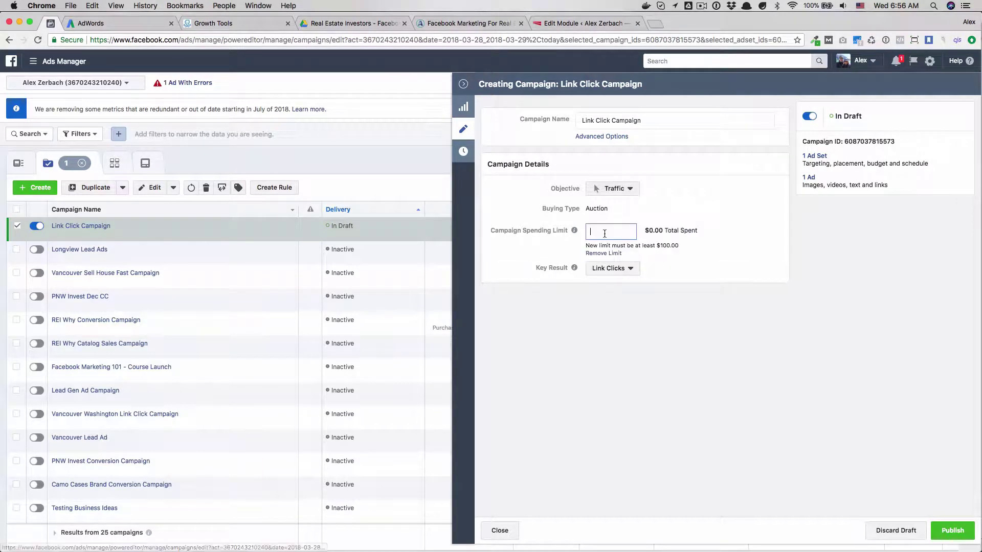
pyautogui.write('100')
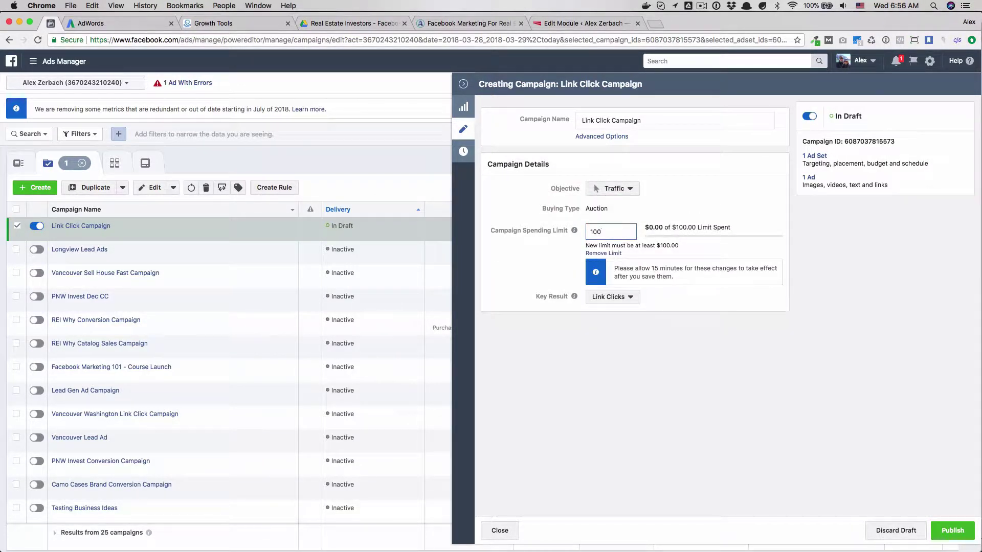
pyautogui.write('.00')
pyautogui.click(660, 333)
pyautogui.click(630, 298)
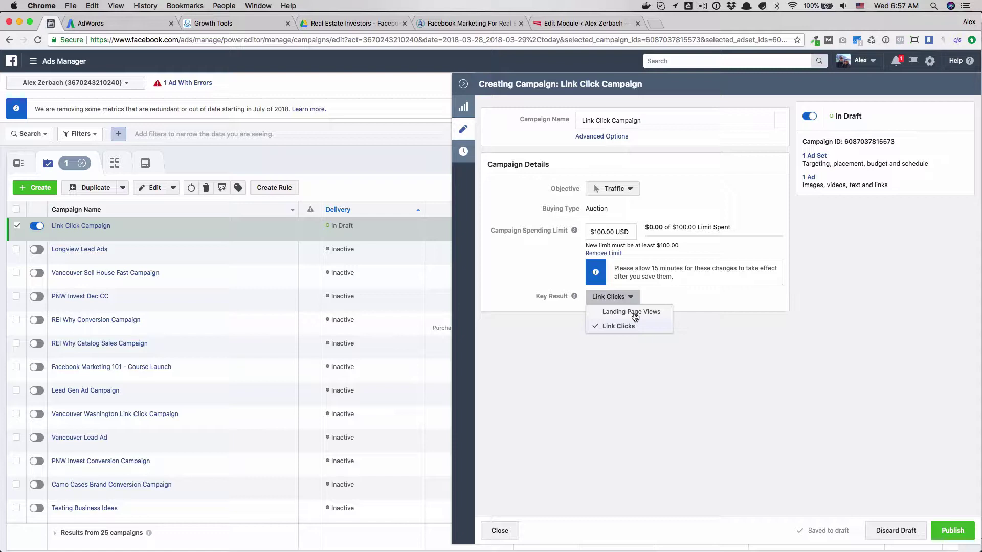
pyautogui.click(631, 326)
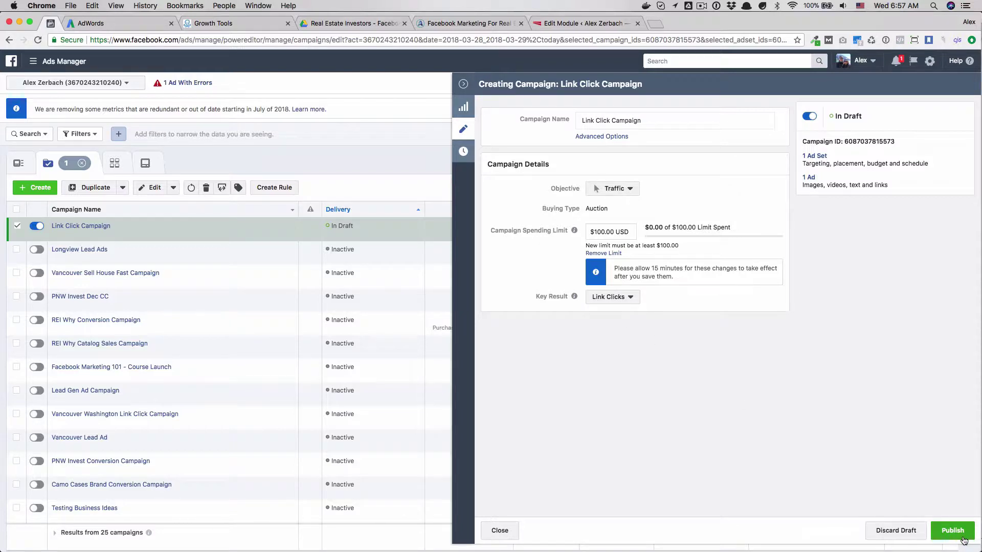
pyautogui.click(85, 231)
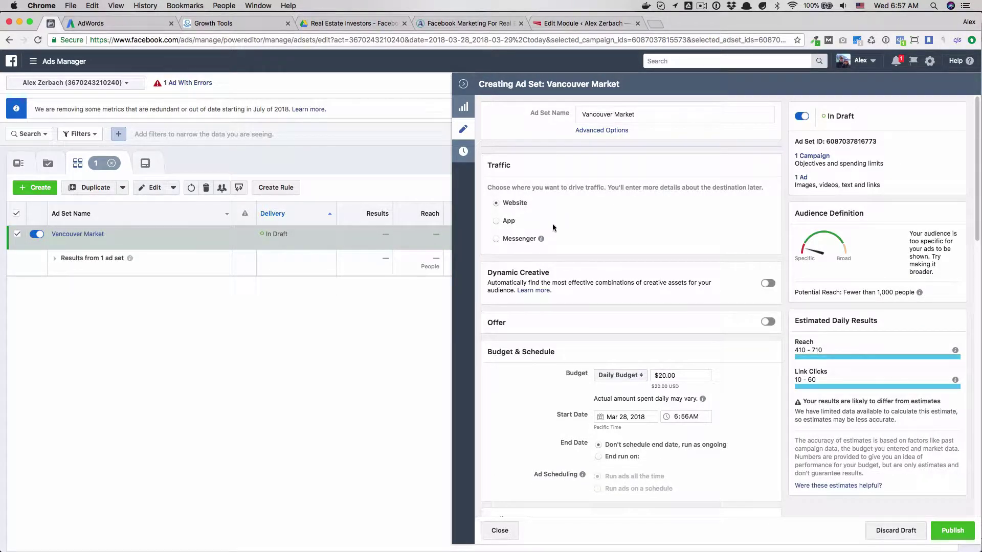
pyautogui.scroll(-1, 559, 211)
pyautogui.scroll(-5, 559, 210)
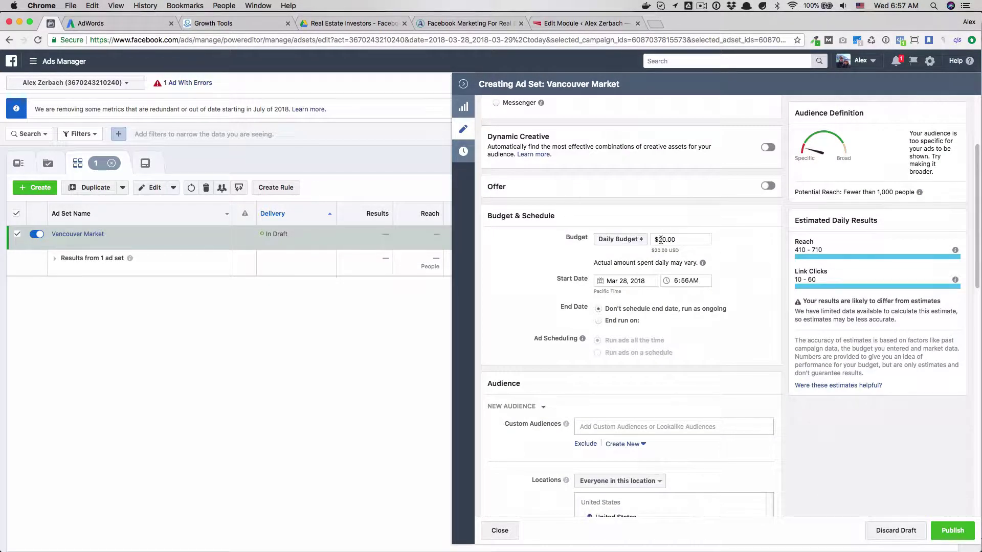
pyautogui.scroll(-4, 661, 239)
pyautogui.scroll(-4, 604, 335)
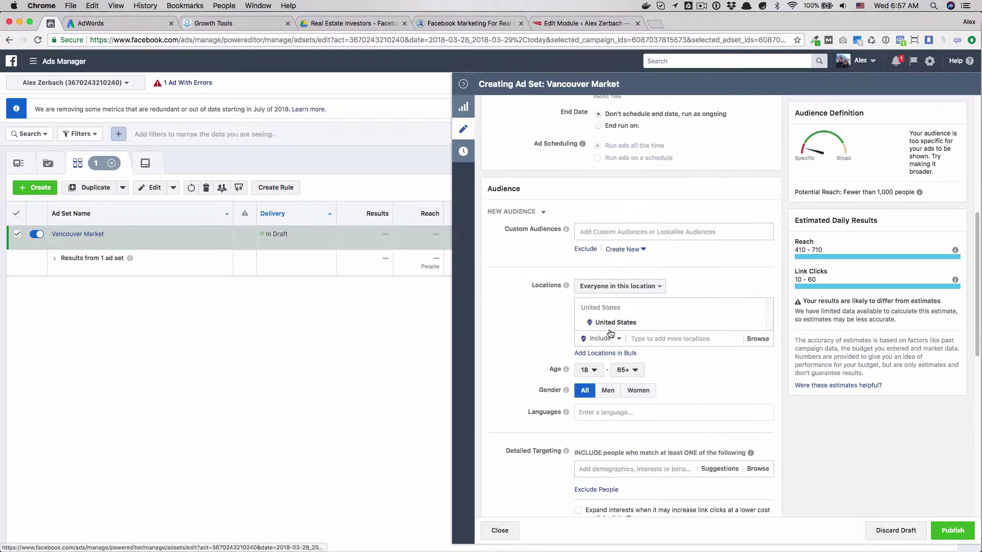
pyautogui.click(630, 232)
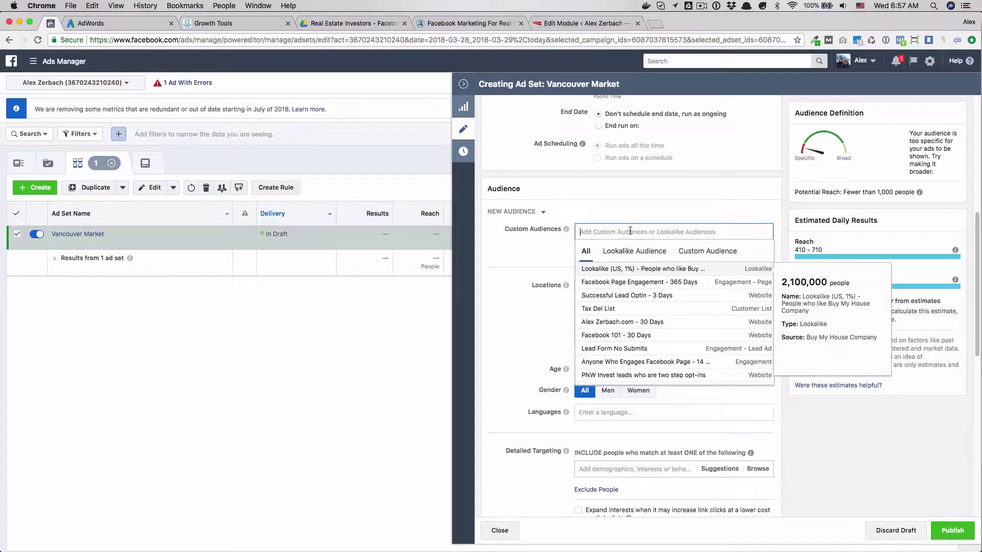
pyautogui.click(440, 276)
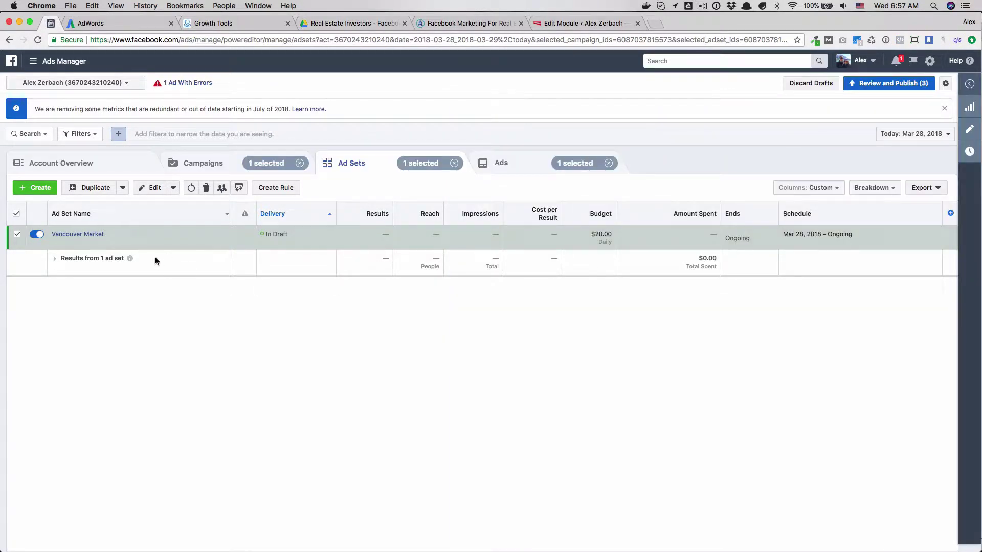
pyautogui.click(970, 134)
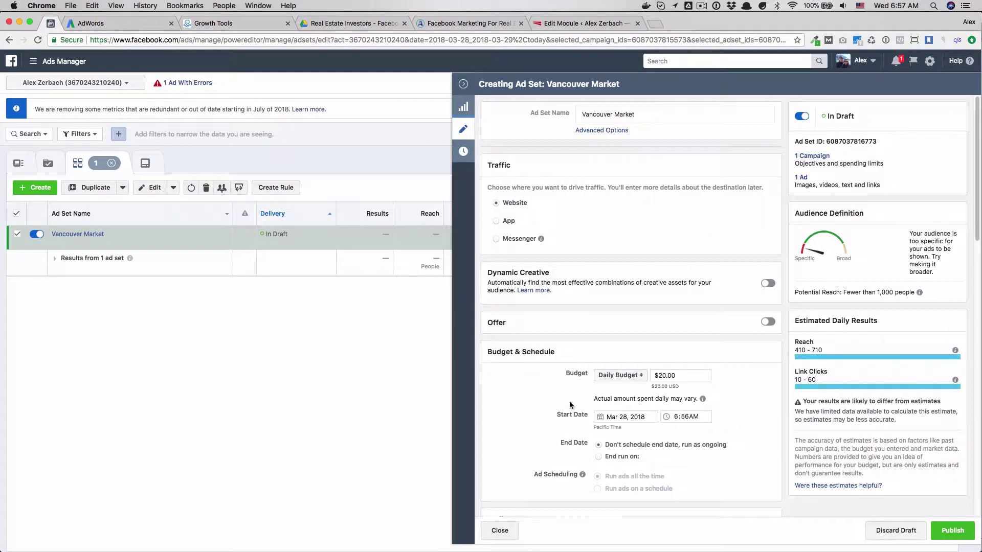
# Replace United States with Vancouver, Washington as the ad set's target location.
pyautogui.scroll(-5, 570, 404)
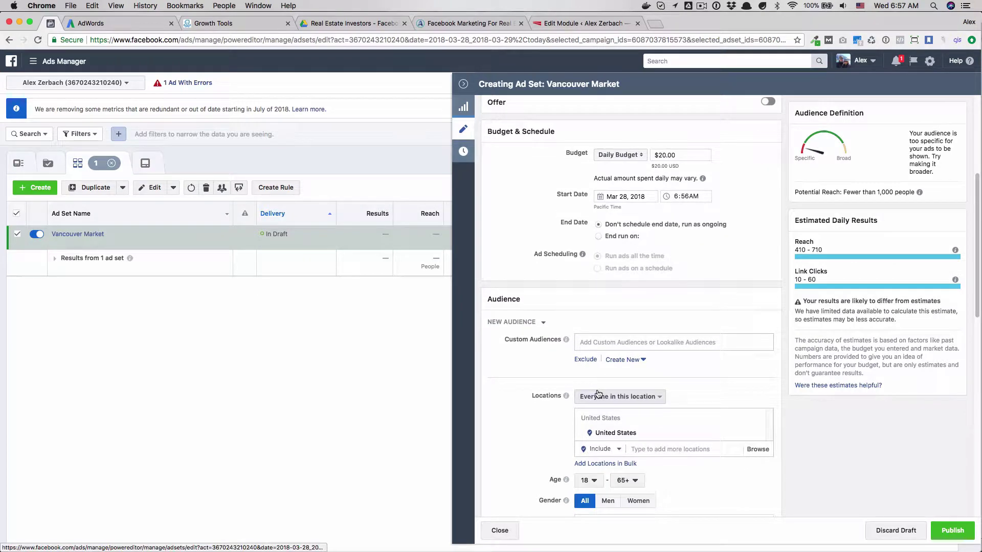
pyautogui.scroll(-2, 597, 394)
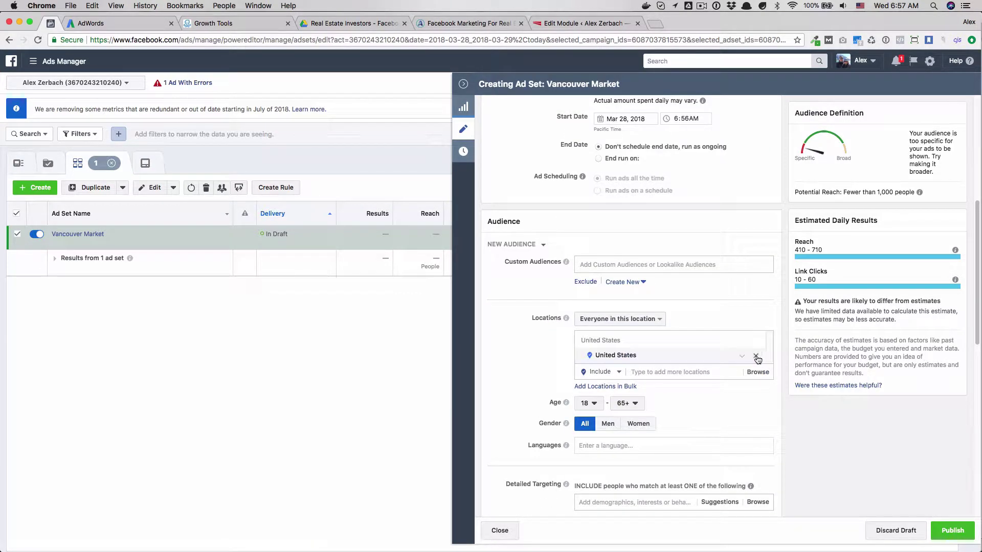
pyautogui.click(756, 357)
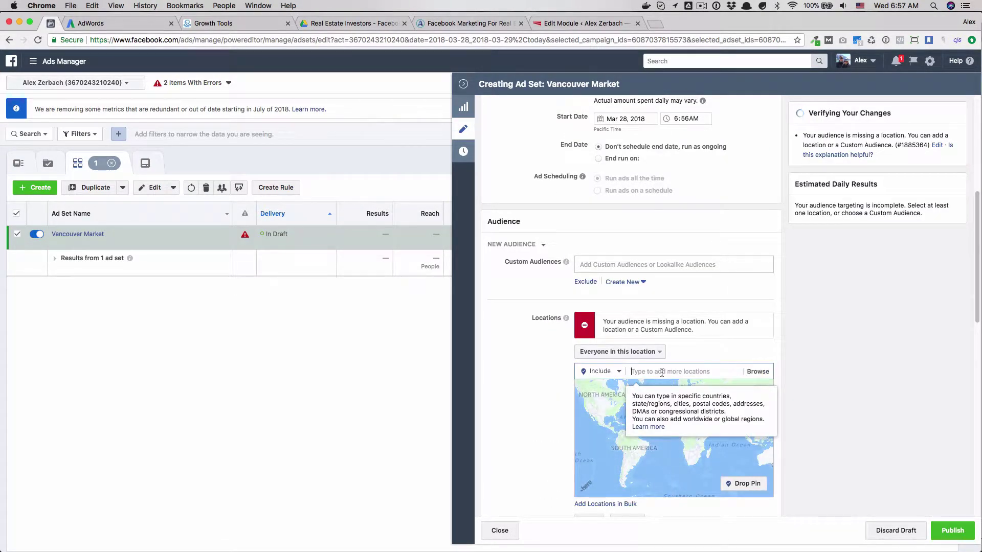
pyautogui.write('vancouver')
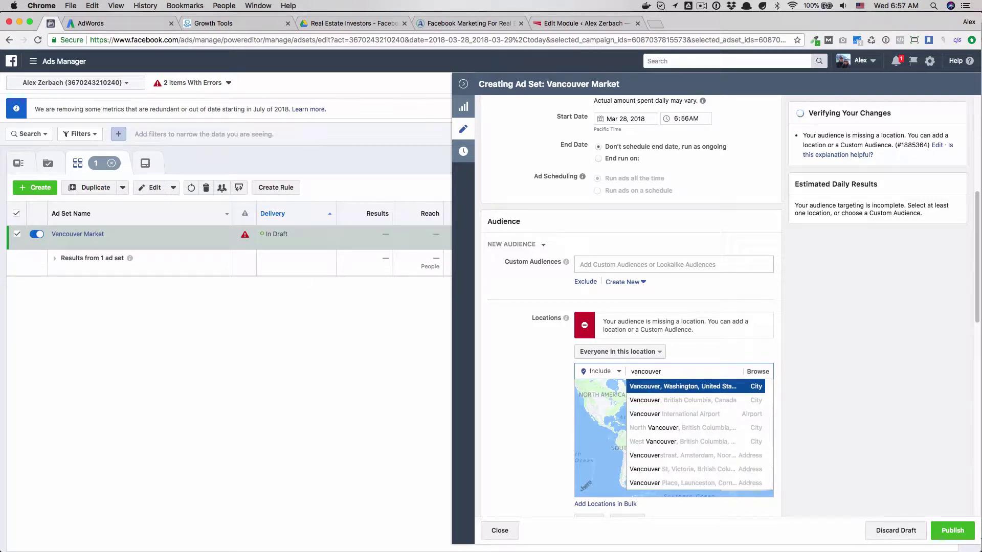
pyautogui.press('Return')
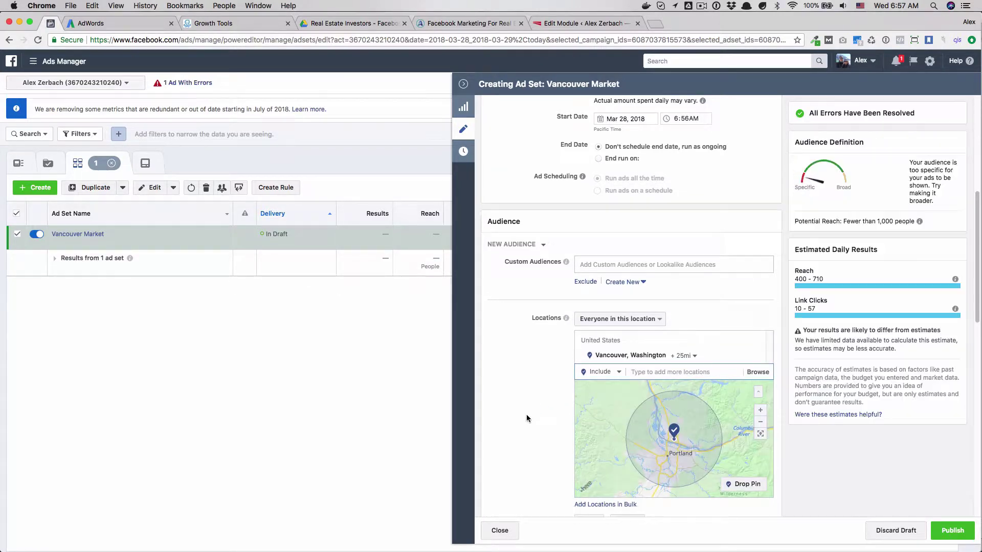
# Set the audience minimum age to 45, giving an age range of 45–65+.
pyautogui.scroll(-6, 548, 378)
pyautogui.click(592, 227)
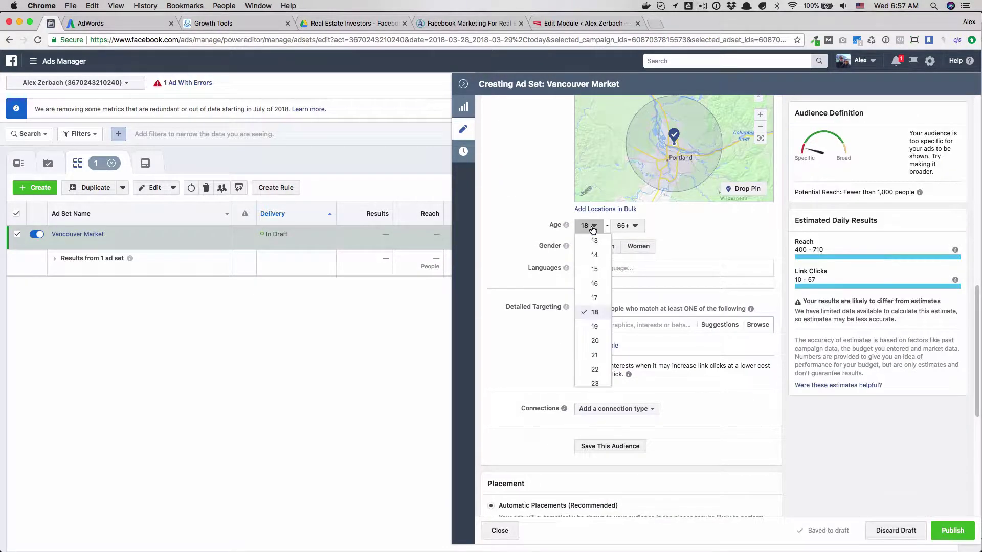
pyautogui.scroll(-10, 596, 317)
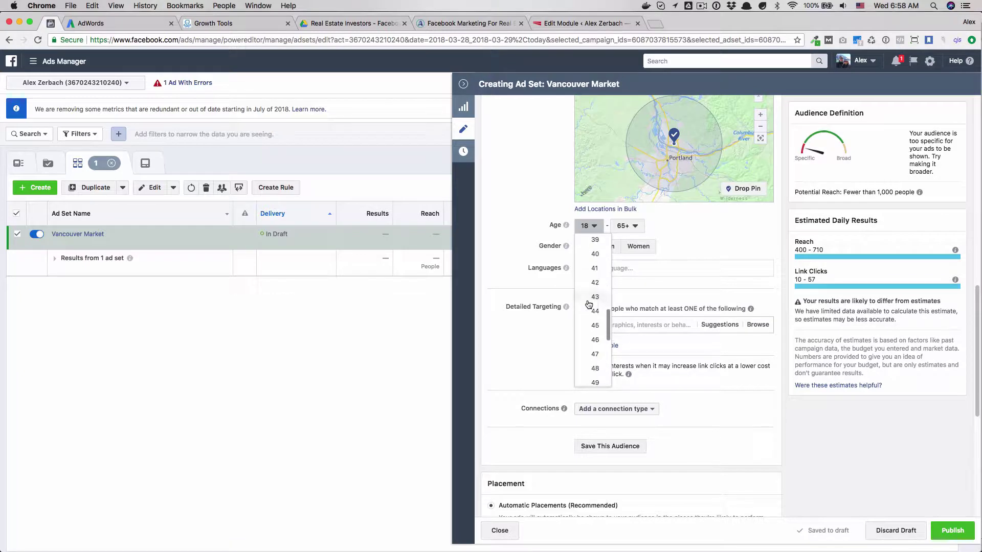
pyautogui.click(601, 329)
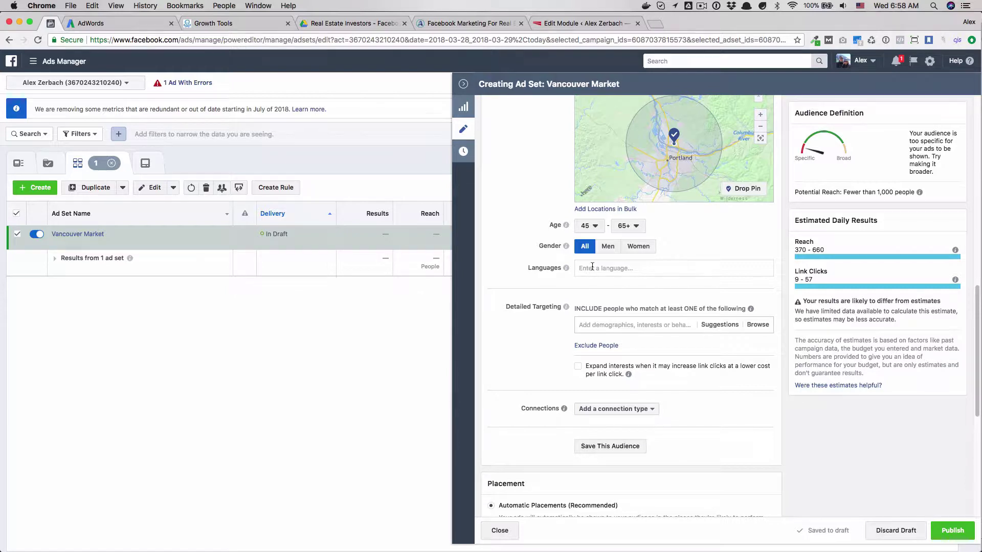
pyautogui.scroll(-2, 592, 267)
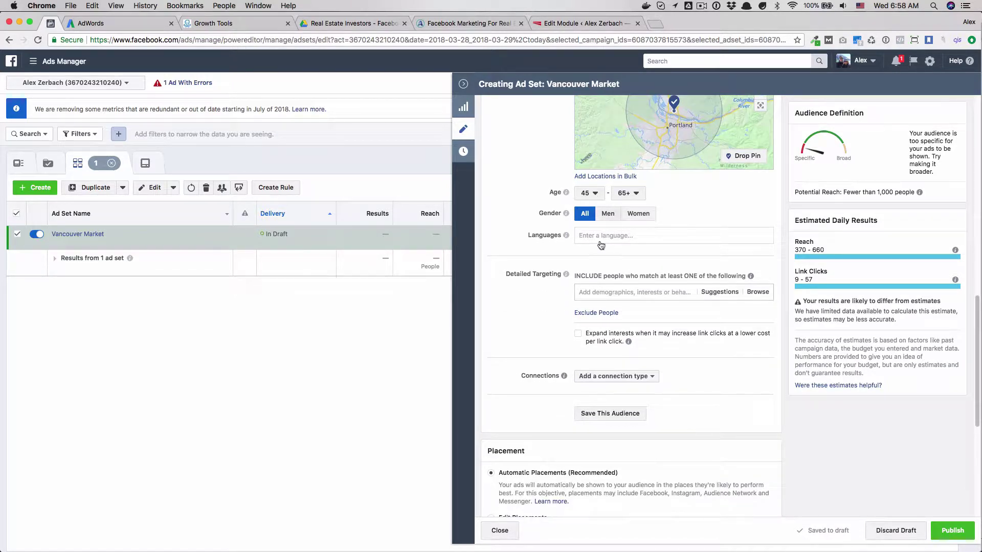
pyautogui.scroll(-4, 577, 300)
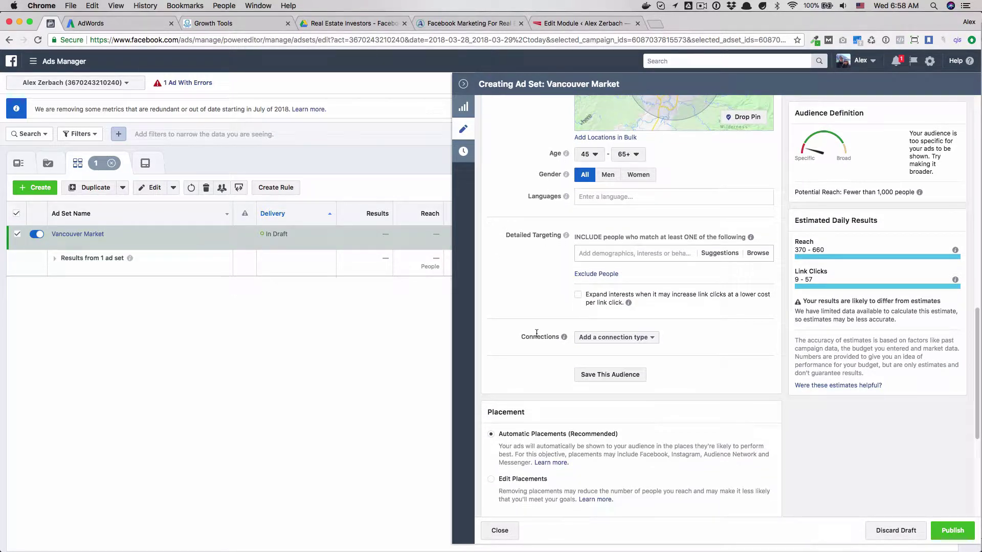
pyautogui.scroll(-4, 537, 333)
pyautogui.click(525, 377)
pyautogui.scroll(-10, 543, 376)
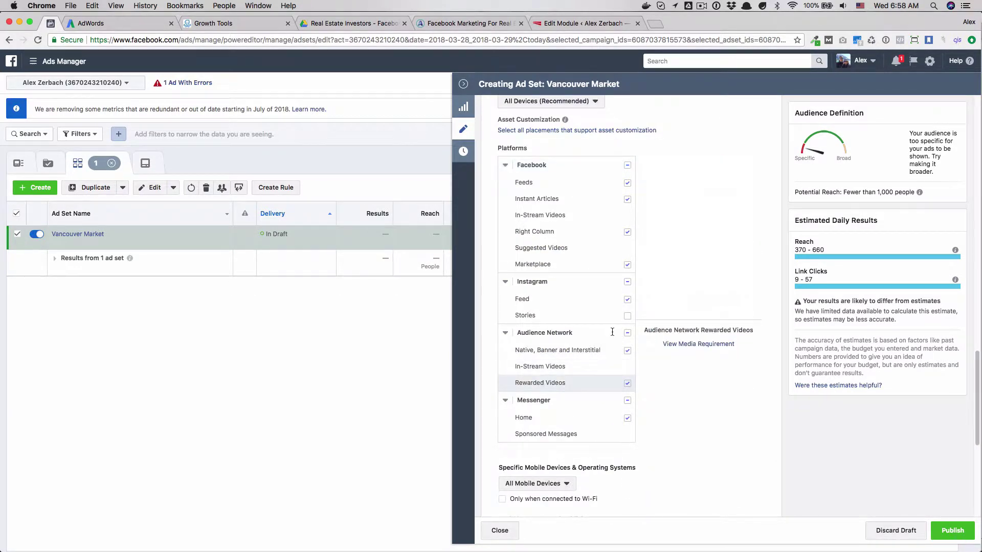
pyautogui.click(628, 333)
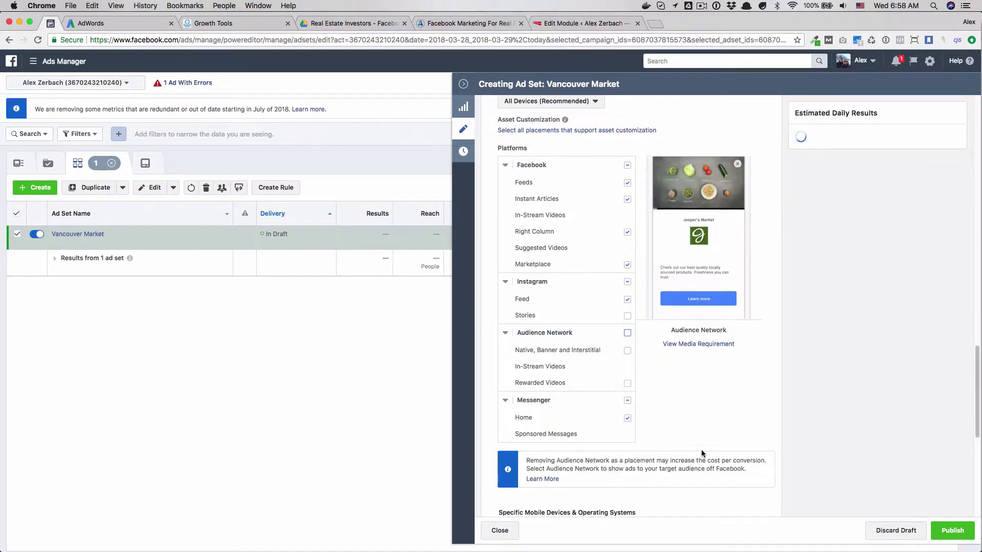
pyautogui.click(627, 401)
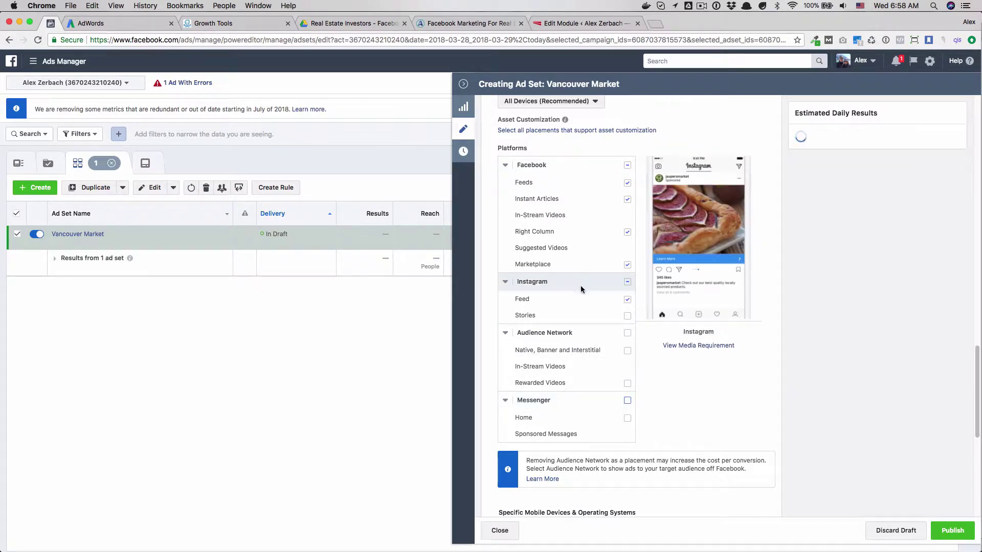
pyautogui.scroll(2, 585, 296)
pyautogui.scroll(-9, 589, 302)
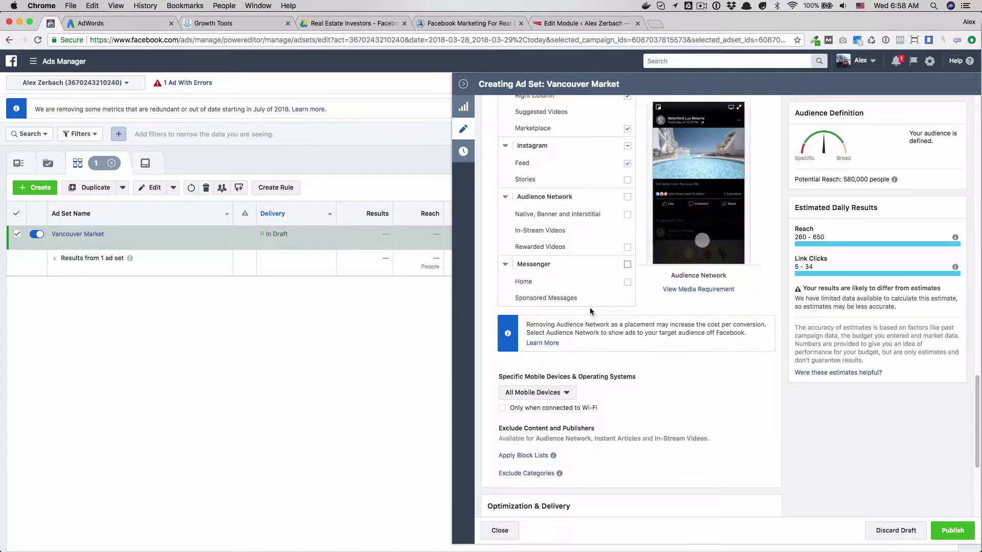
pyautogui.scroll(-4, 578, 302)
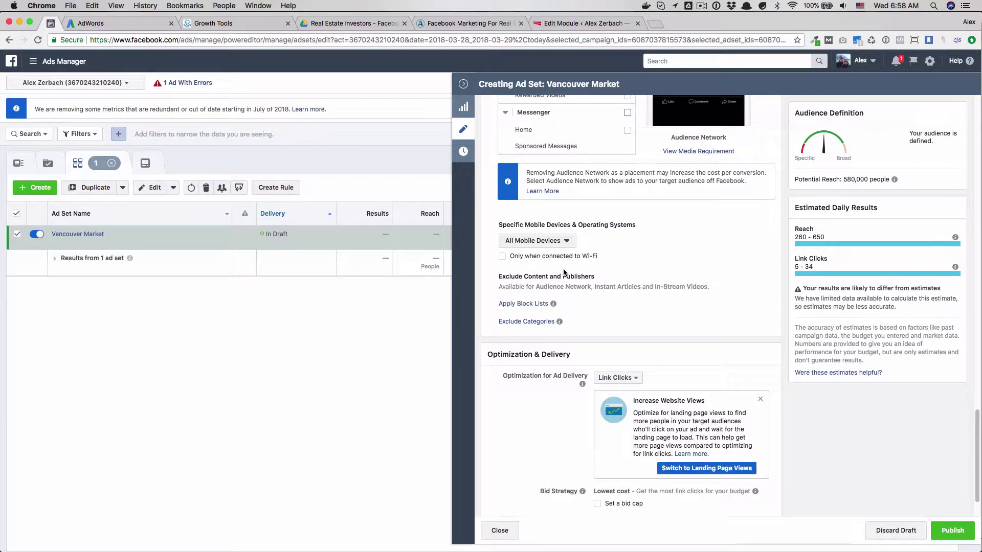
pyautogui.scroll(-1, 614, 320)
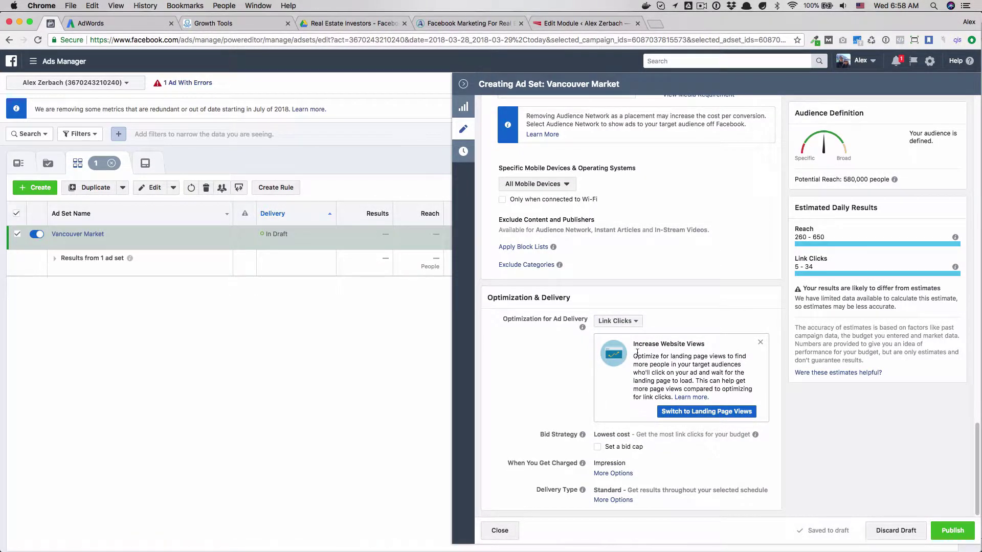
pyautogui.click(614, 321)
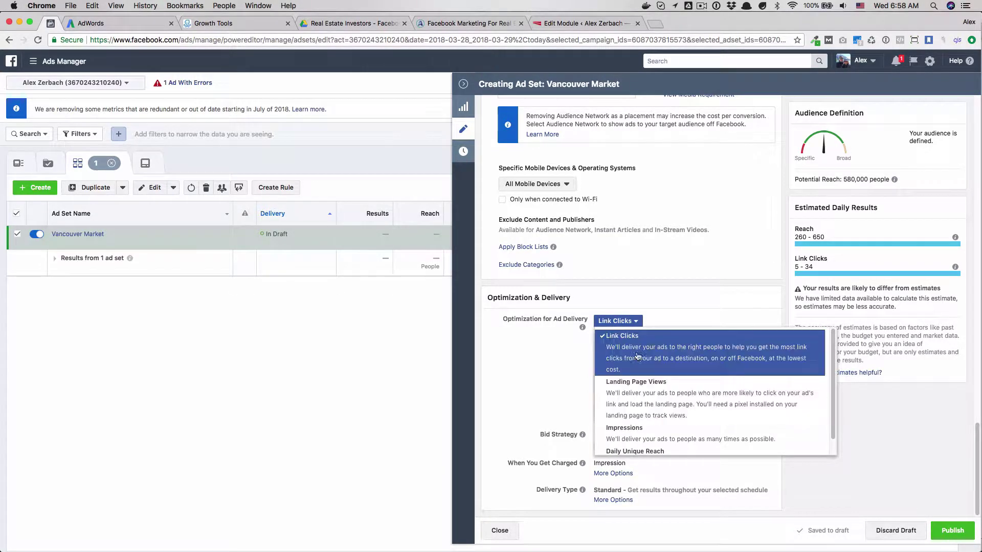
pyautogui.click(569, 349)
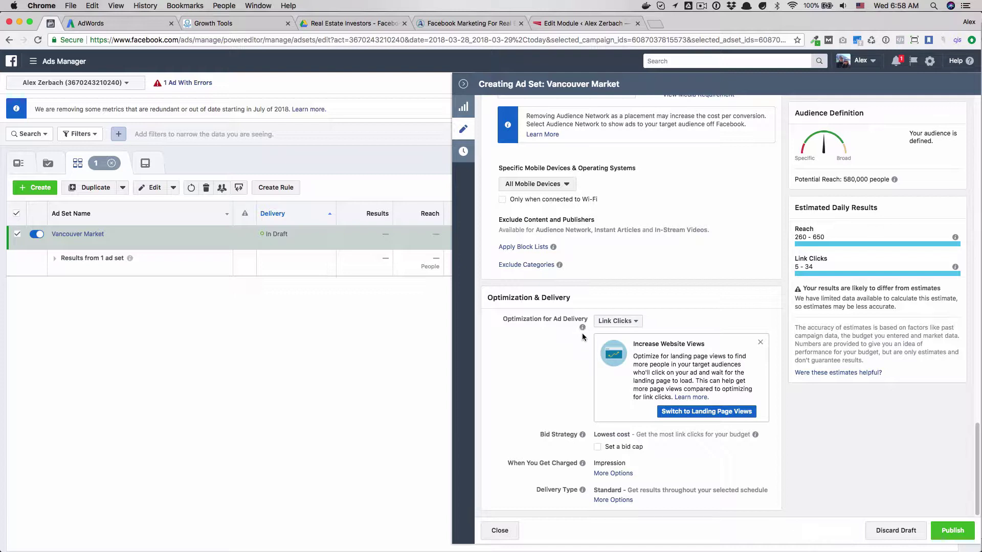
pyautogui.click(618, 321)
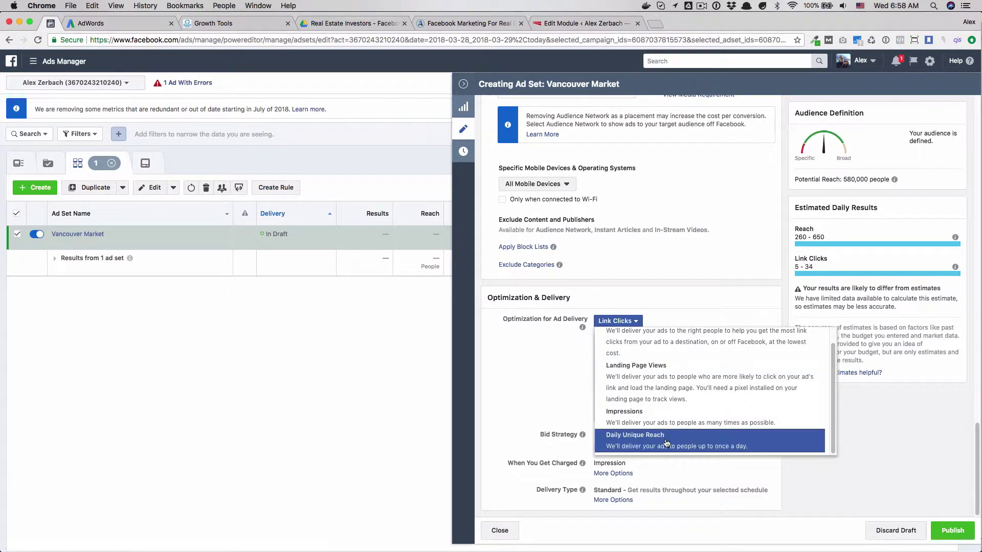
pyautogui.click(542, 403)
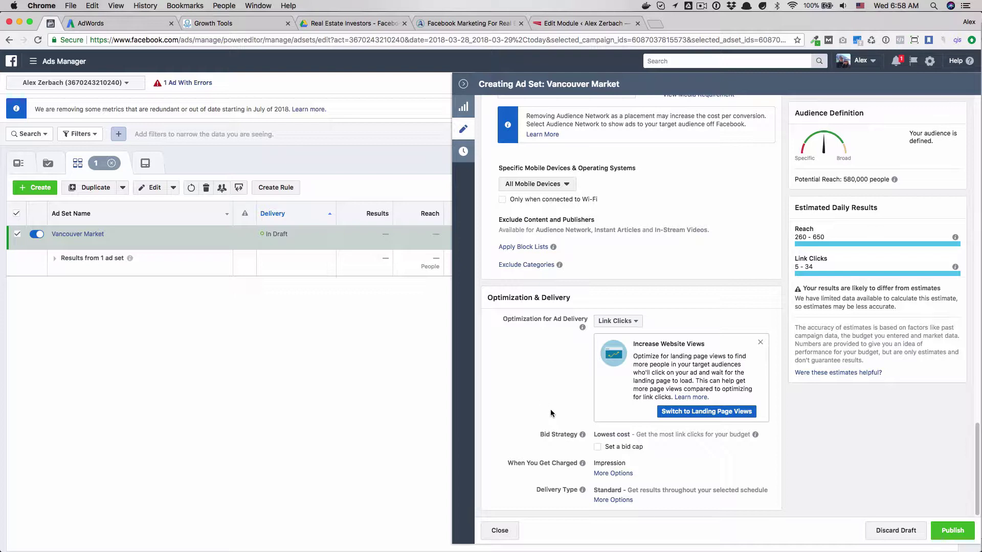
pyautogui.scroll(2, 551, 412)
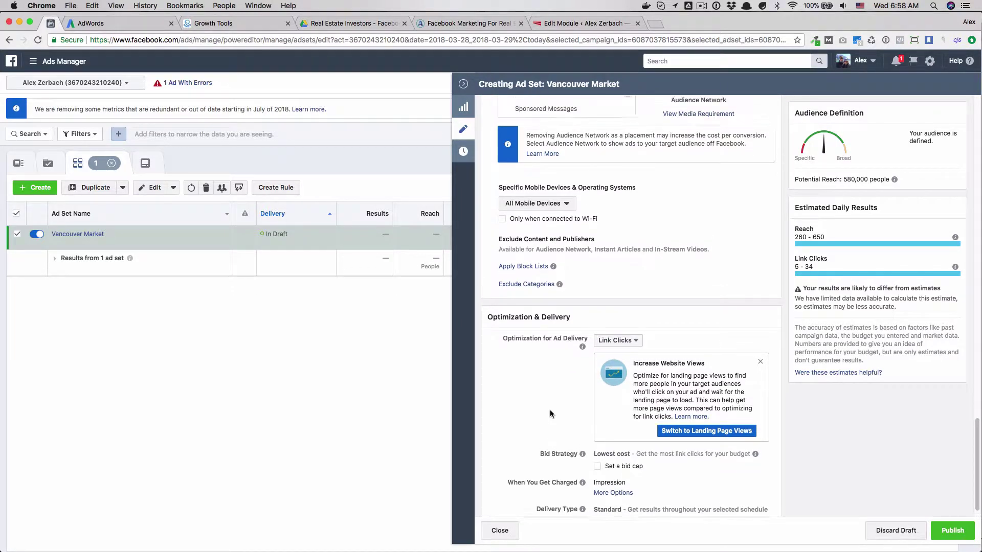
pyautogui.scroll(10, 550, 410)
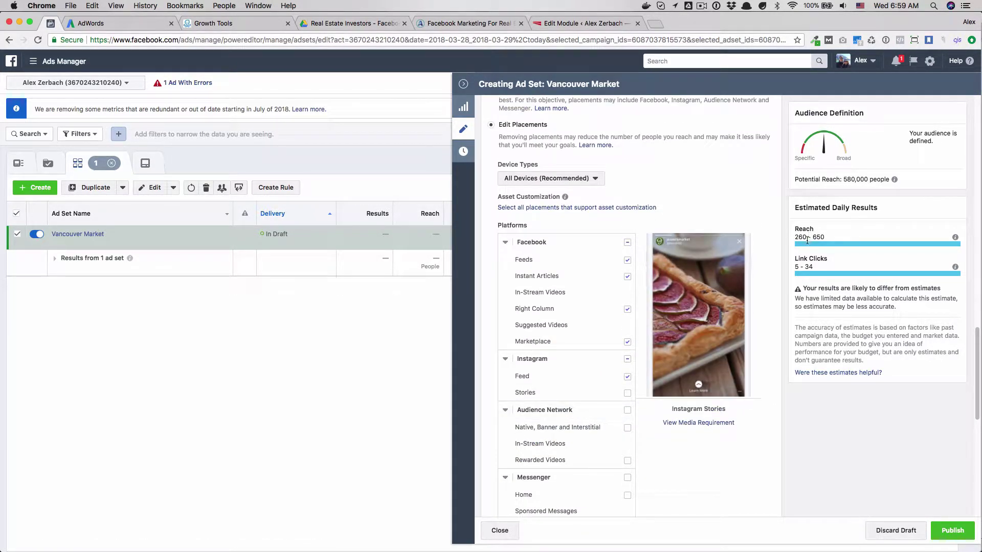
pyautogui.moveTo(808, 239); pyautogui.dragTo(824, 237)
pyautogui.click(824, 237)
pyautogui.scroll(3, 746, 270)
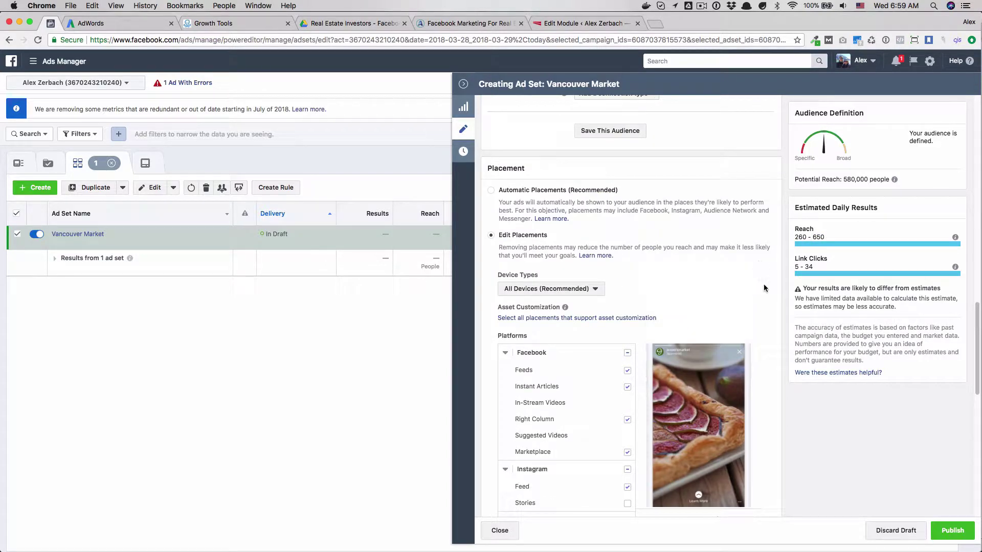
pyautogui.moveTo(794, 266); pyautogui.dragTo(813, 266)
pyautogui.scroll(2, 616, 284)
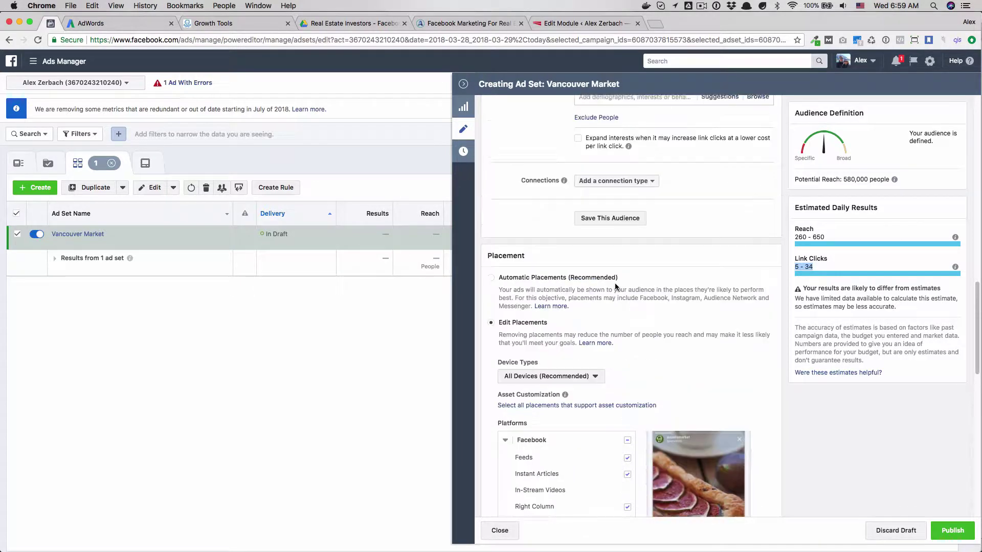
pyautogui.scroll(6, 616, 285)
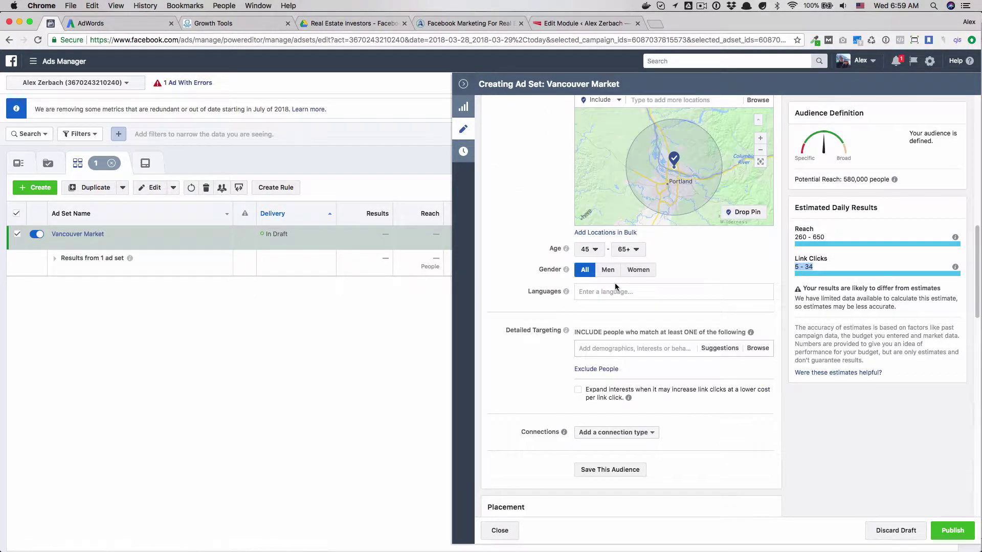
# Try different daily budget amounts and dismiss the high daily budget warning.
pyautogui.scroll(10, 616, 286)
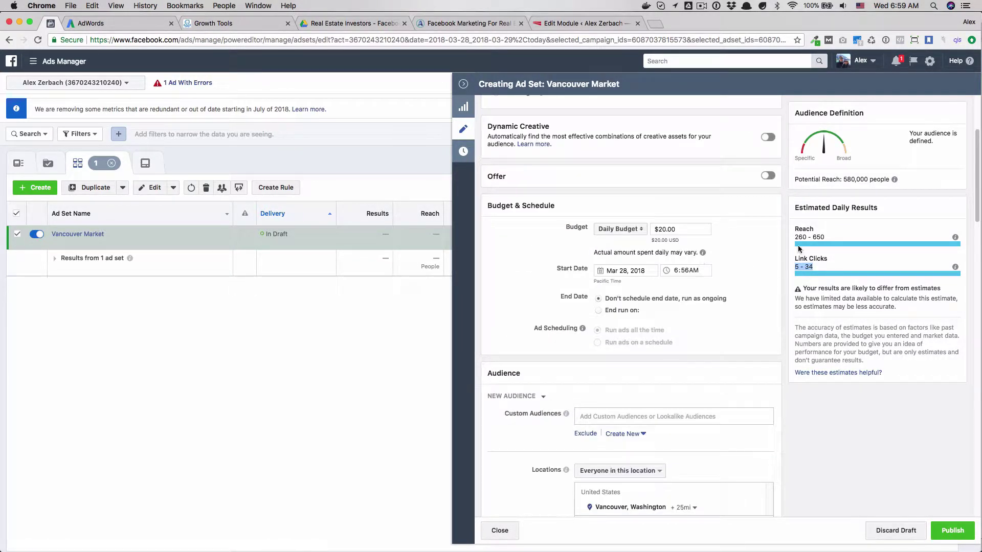
pyautogui.click(658, 229)
pyautogui.press('Delete')
pyautogui.write('5')
pyautogui.click(732, 260)
pyautogui.click(660, 230)
pyautogui.write('0')
pyautogui.press('BackSpace')
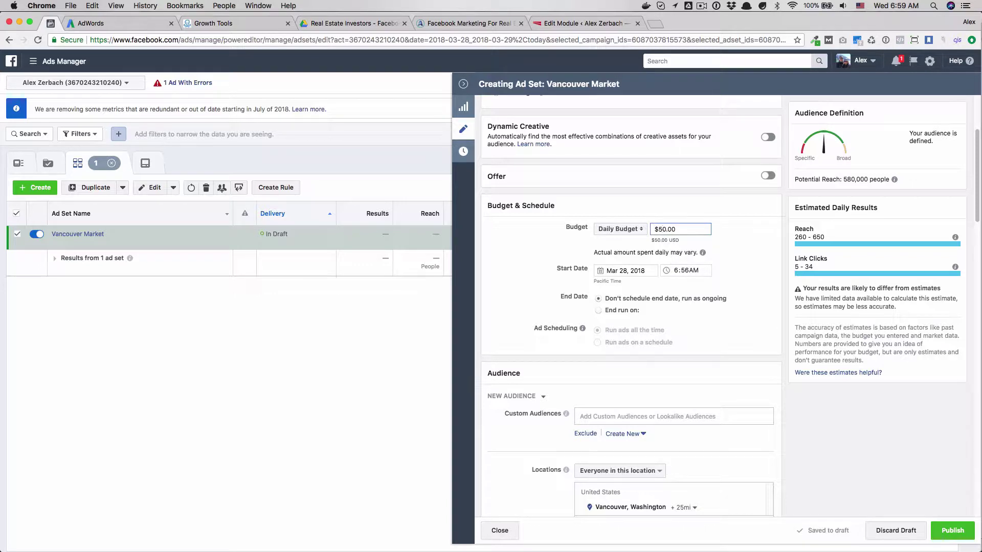
pyautogui.write('0')
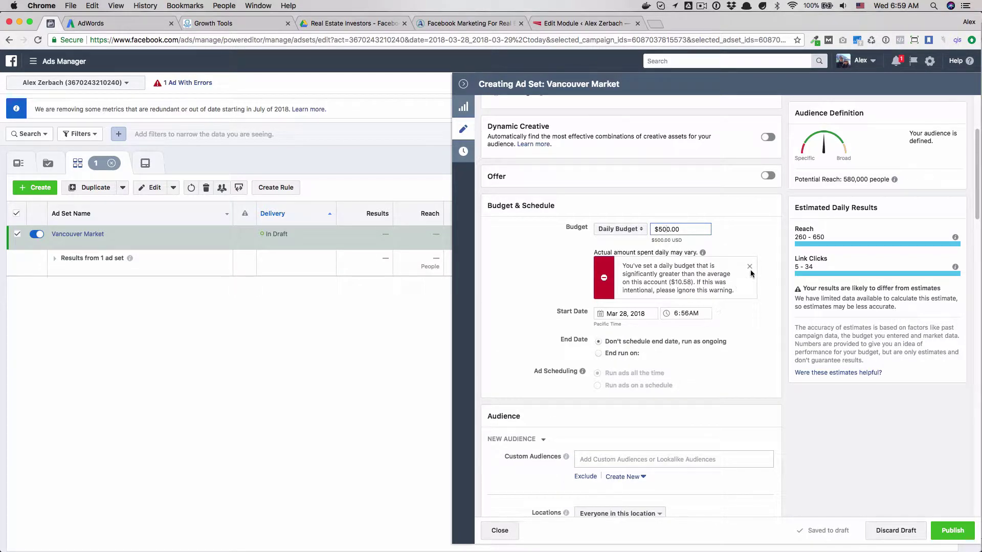
pyautogui.click(752, 267)
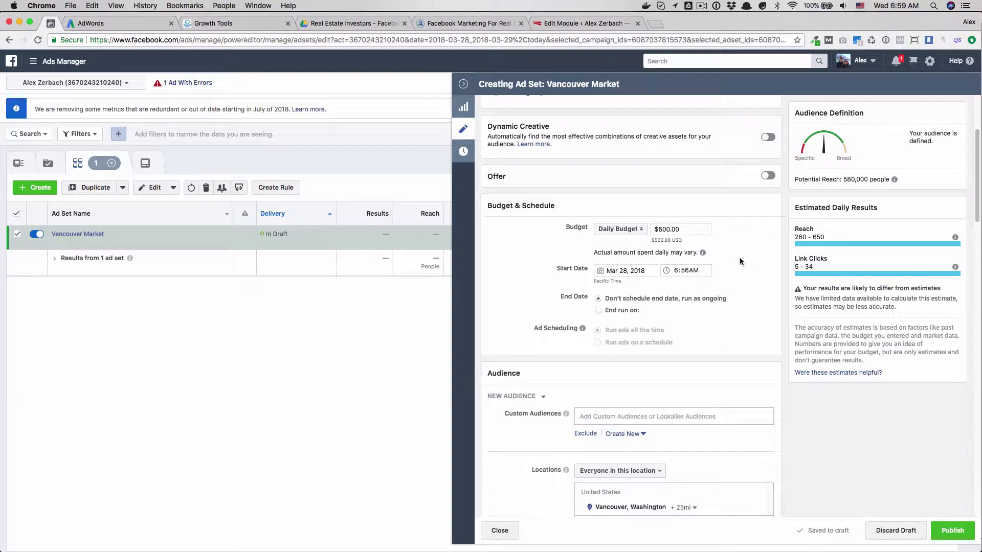
pyautogui.click(663, 231)
pyautogui.press('BackSpace')
# Settle the Vancouver Market daily budget at $10.00.
pyautogui.scroll(-3, 673, 317)
pyautogui.scroll(-2, 672, 320)
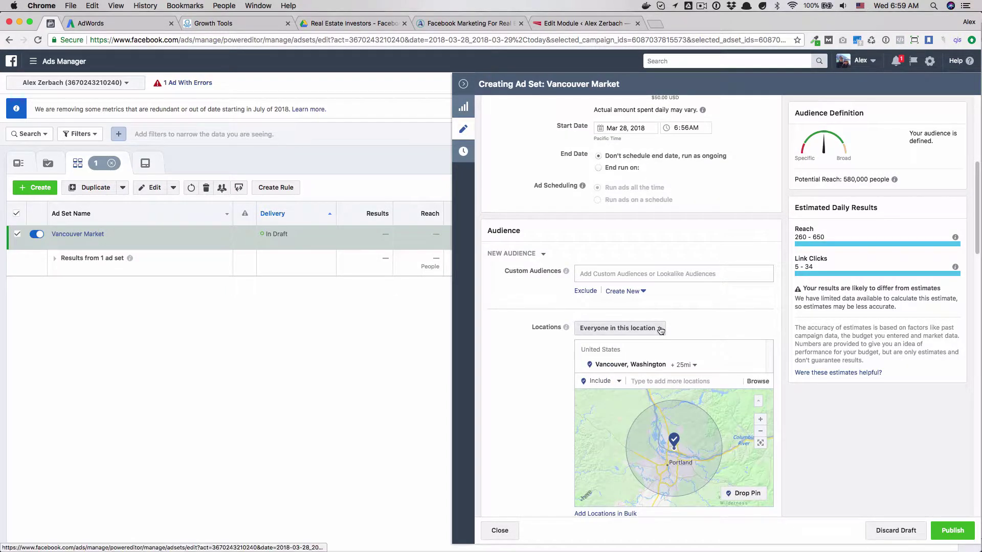
pyautogui.scroll(1, 655, 178)
pyautogui.scroll(1, 654, 178)
pyautogui.click(661, 127)
pyautogui.press('BackSpace')
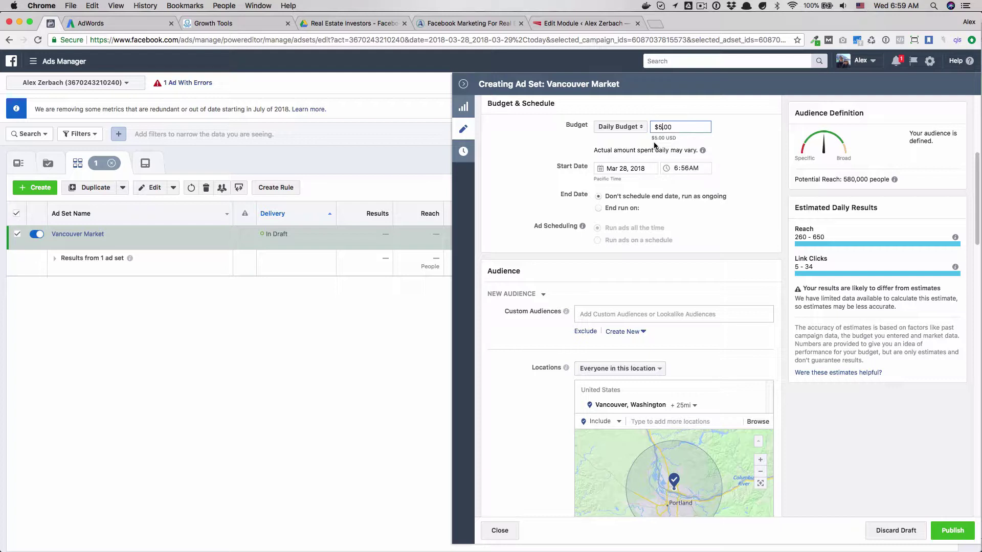
pyautogui.press('BackSpace')
pyautogui.write('10')
pyautogui.scroll(-3, 635, 226)
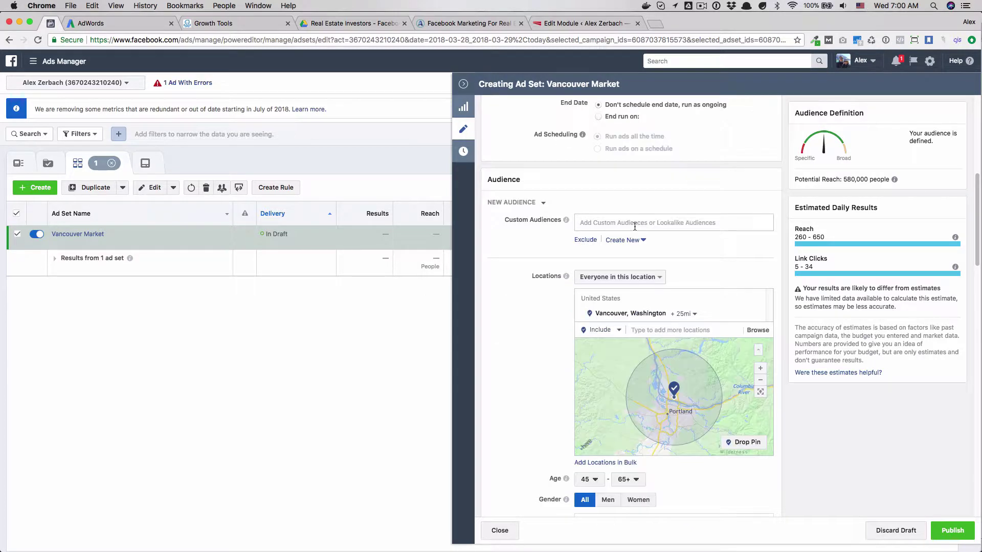
# Widen the Vancouver, Washington radius to 50 miles and leave the daily budget at $10.00.
pyautogui.click(697, 314)
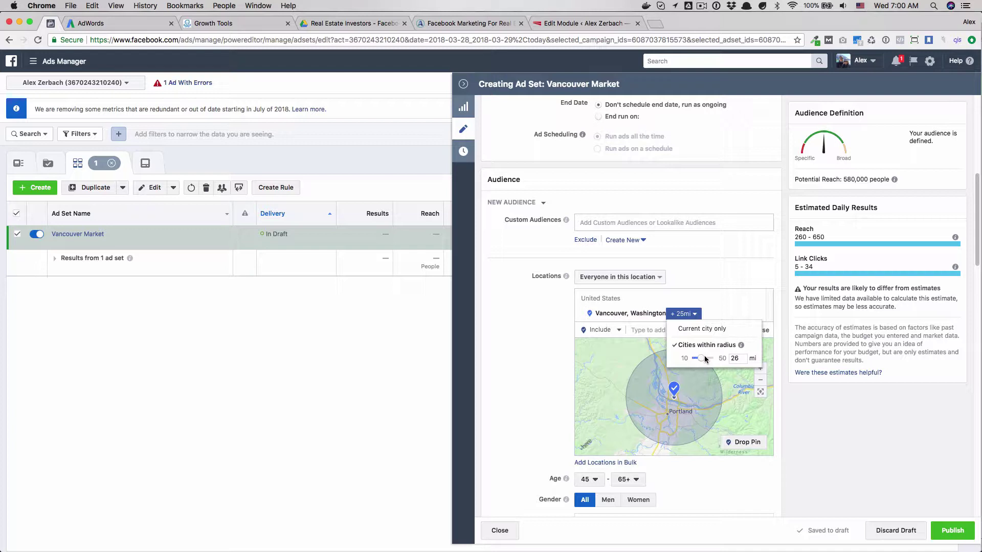
pyautogui.click(624, 341)
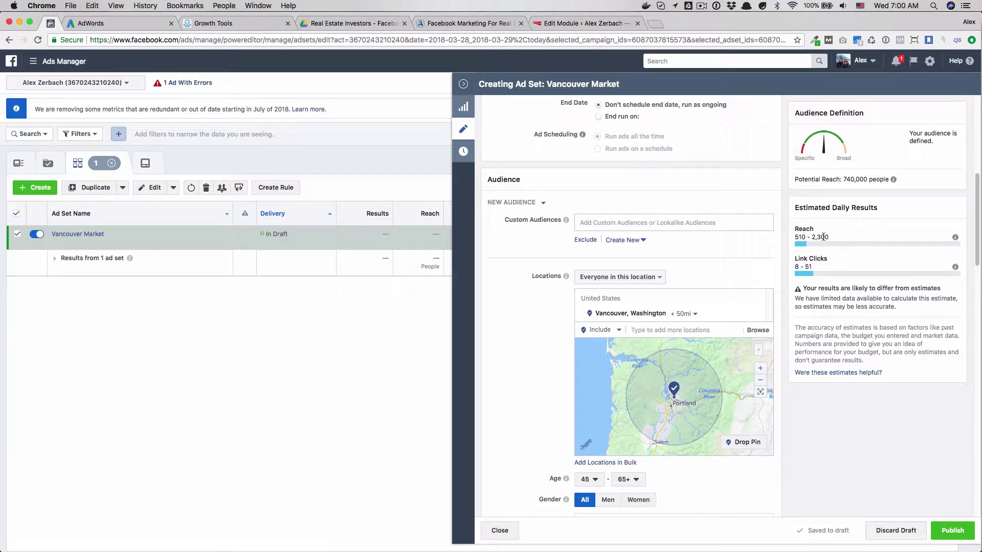
pyautogui.scroll(3, 643, 210)
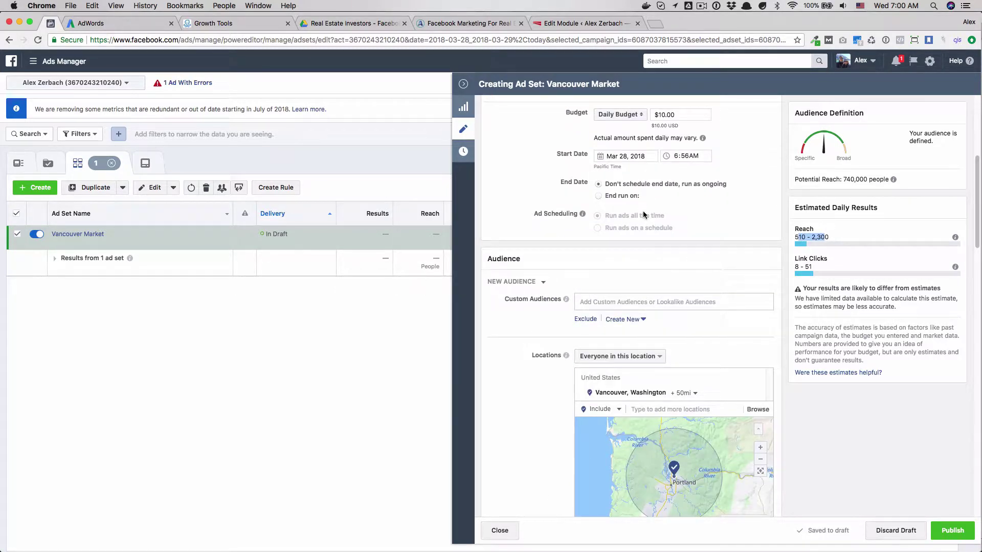
pyautogui.click(662, 123)
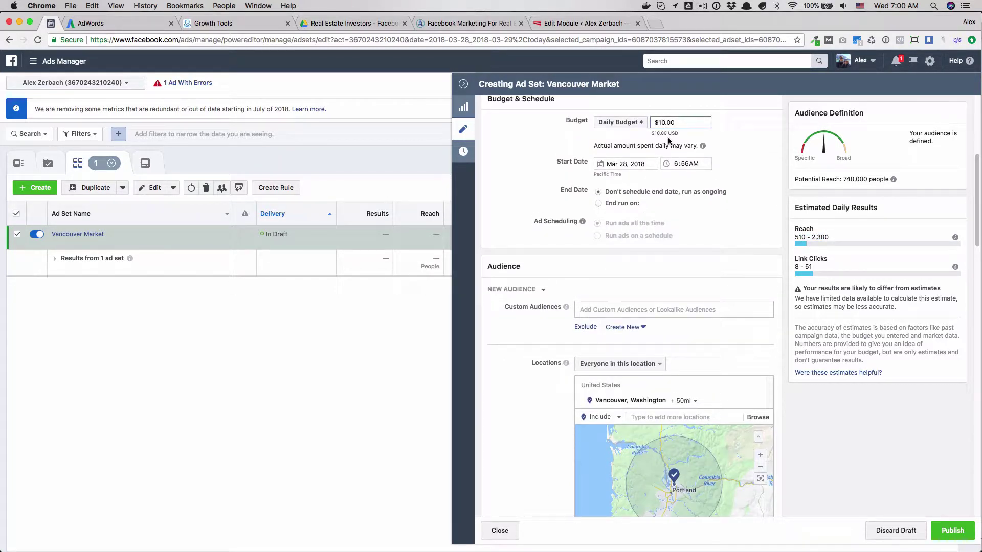
pyautogui.press('BackSpace')
pyautogui.press('BackSpace')
pyautogui.write('50')
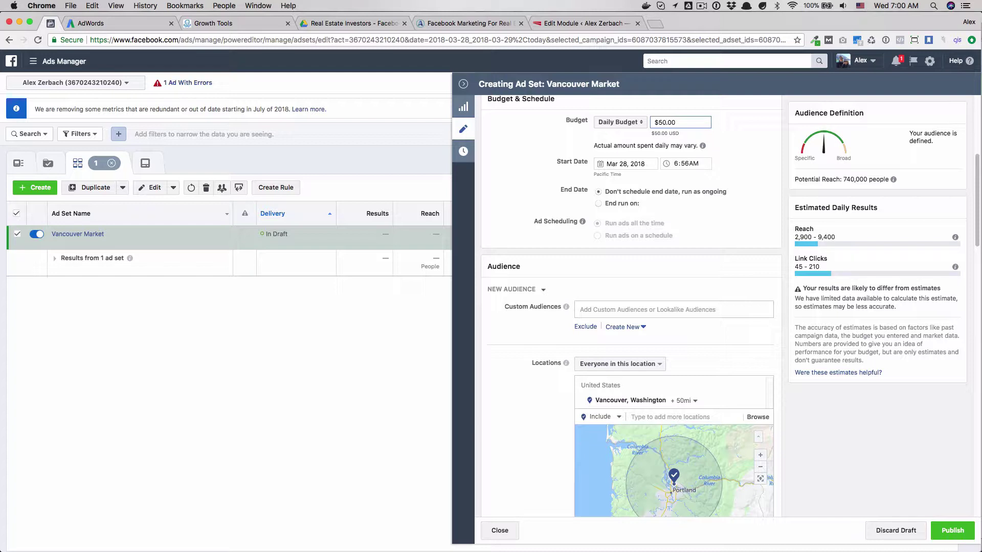
pyautogui.press('BackSpace')
pyautogui.press('BackSpace')
pyautogui.write('60')
pyautogui.write('10')
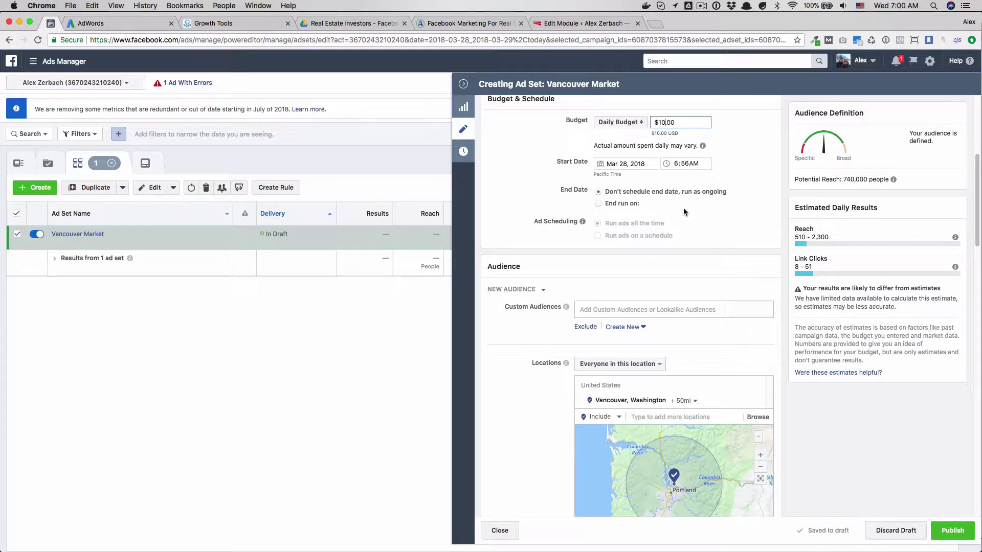
pyautogui.scroll(-15, 639, 248)
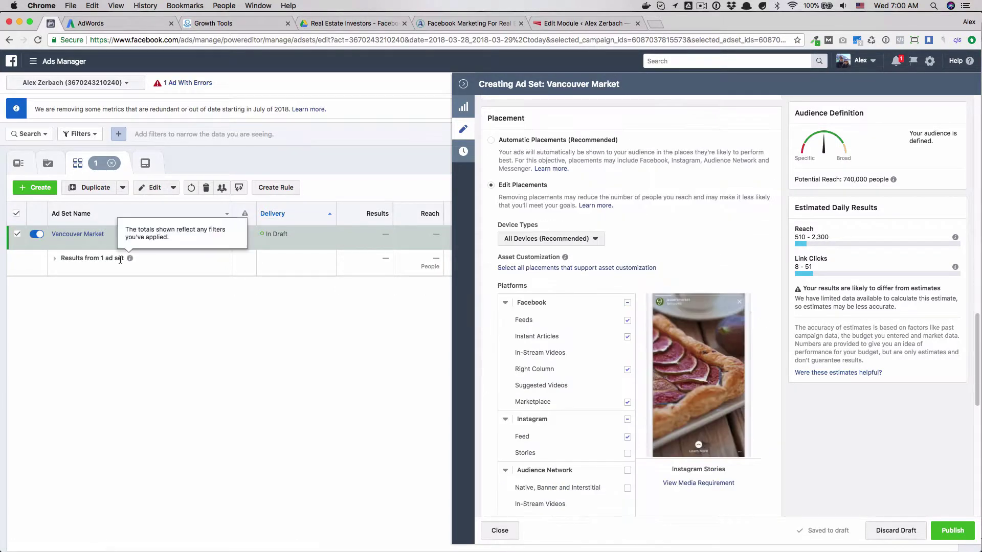
# Open the We Buy Houses #1 ad and set PNW Invest as its Facebook Page.
pyautogui.click(93, 235)
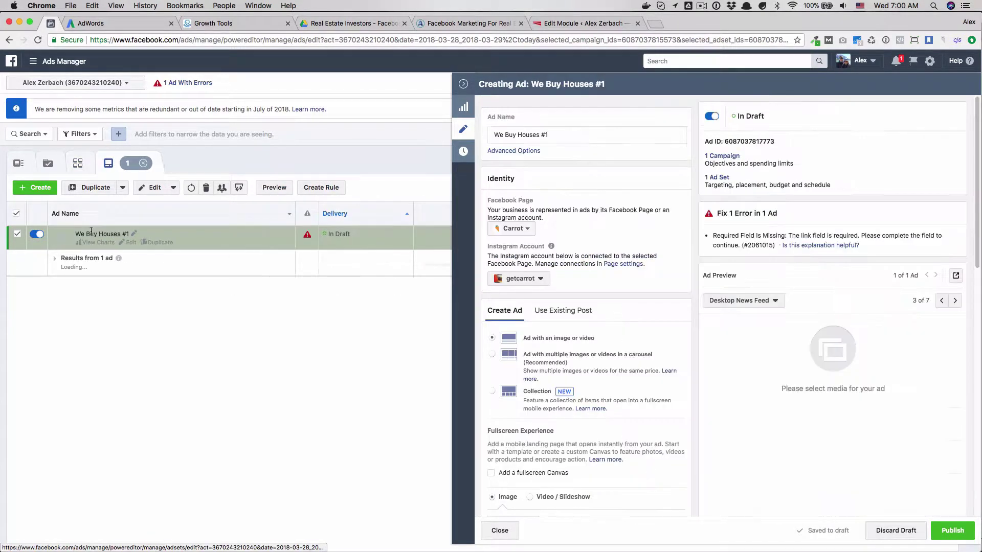
pyautogui.click(529, 231)
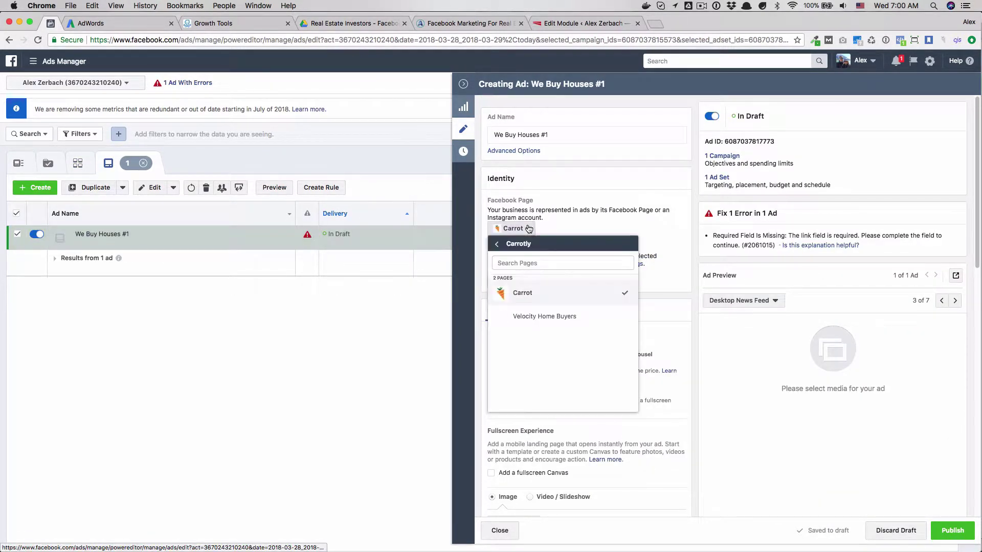
pyautogui.click(498, 246)
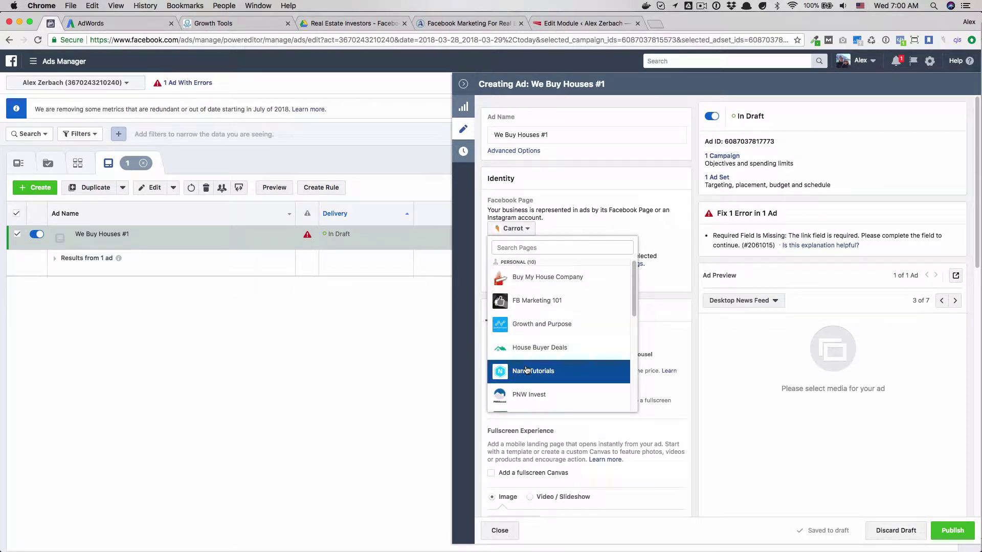
pyautogui.click(542, 395)
# Switch the ad's media format to Video / Slideshow.
pyautogui.scroll(-1, 482, 338)
pyautogui.scroll(-3, 482, 338)
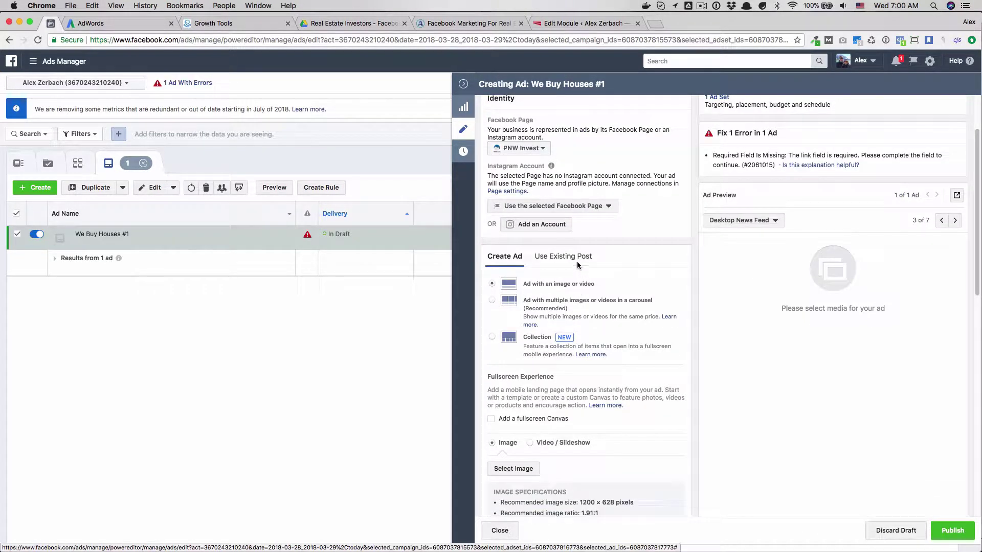
pyautogui.scroll(-1, 561, 285)
pyautogui.click(532, 428)
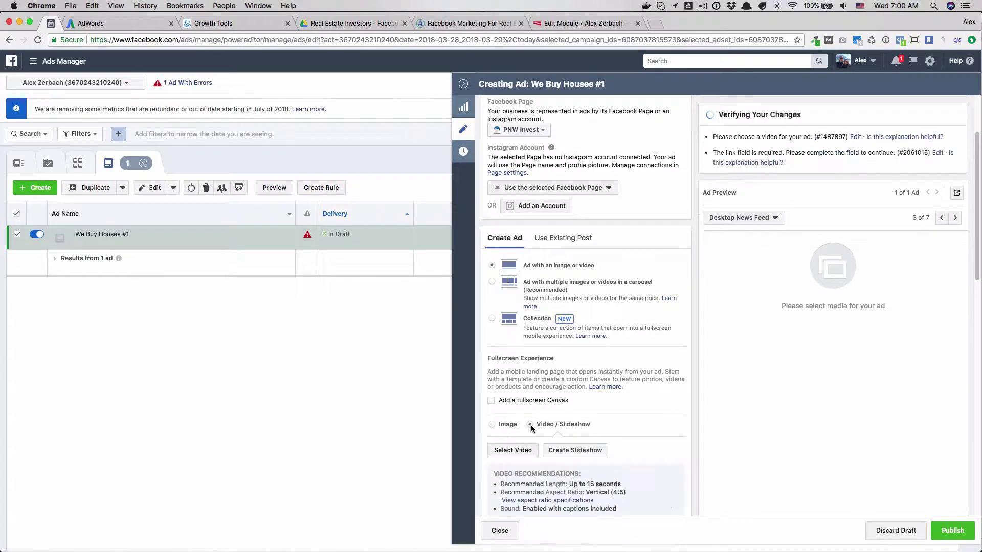
pyautogui.scroll(-5, 526, 378)
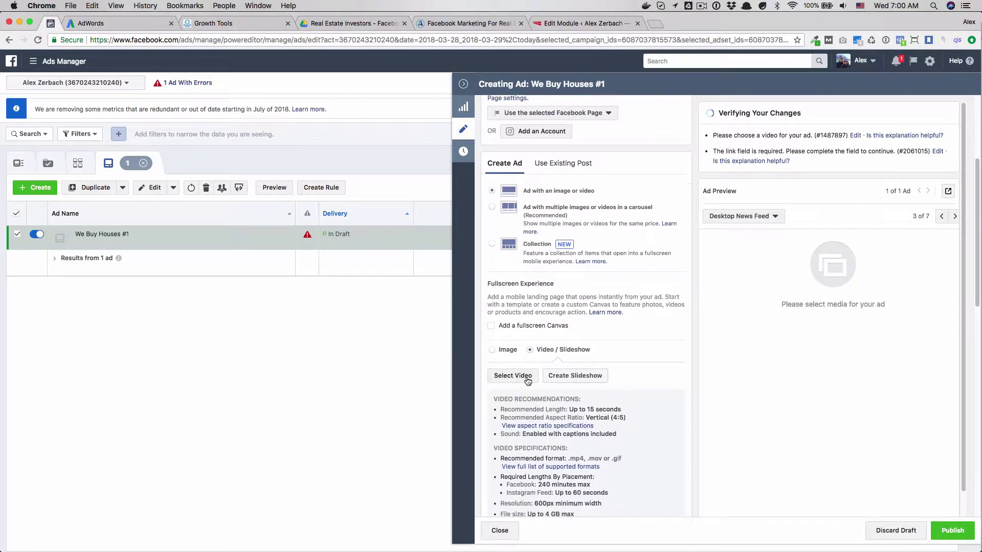
pyautogui.scroll(-1, 527, 378)
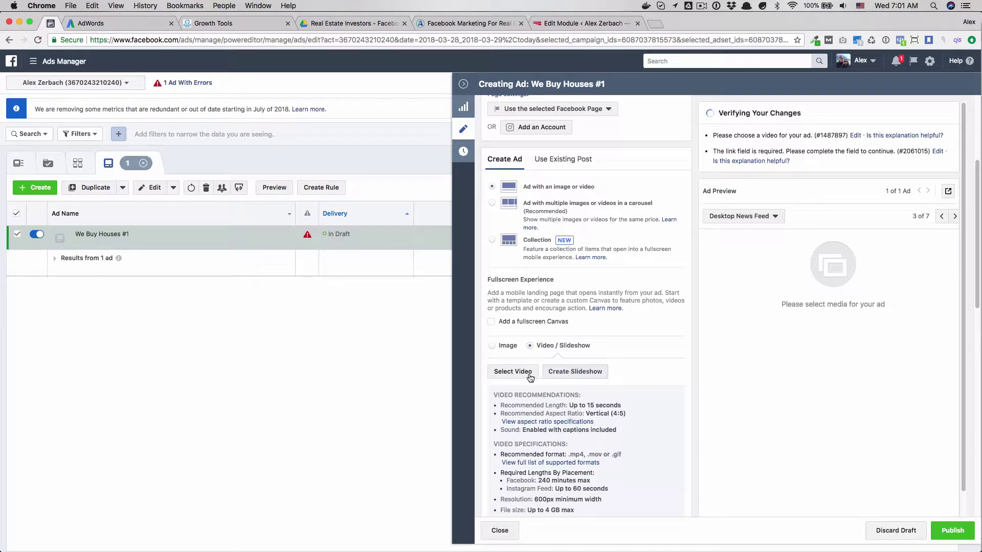
# Attach the video 780112188.mp4 to the ad.
pyautogui.click(530, 377)
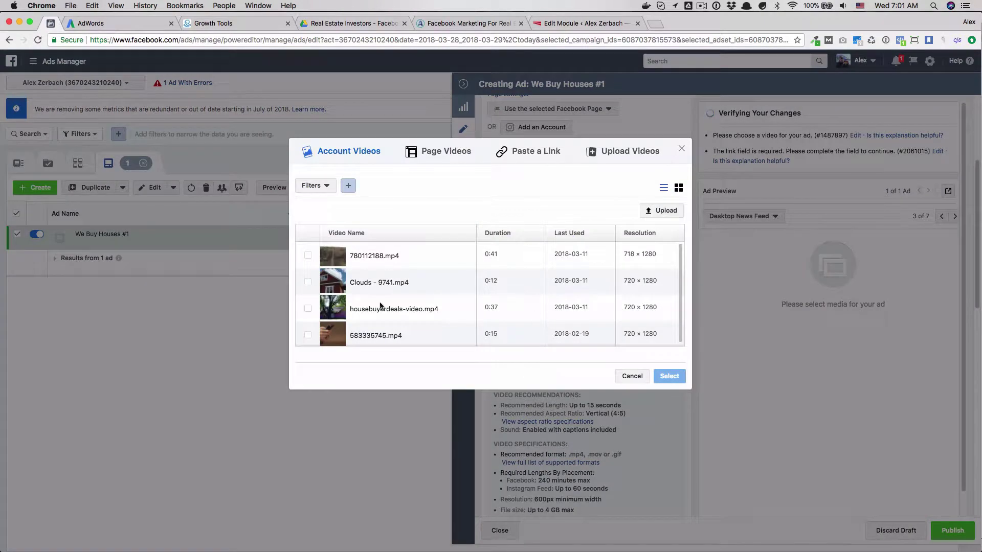
pyautogui.click(308, 255)
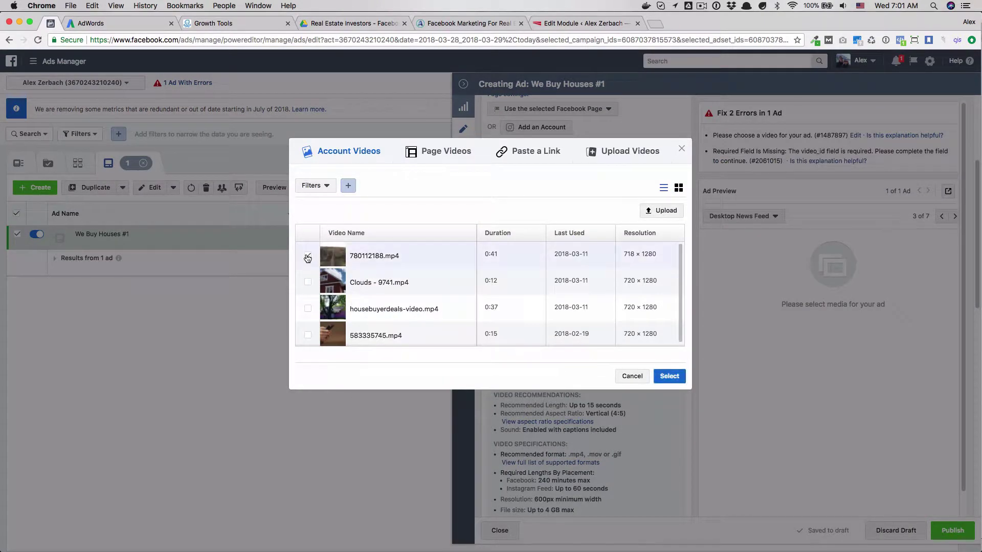
pyautogui.click(670, 377)
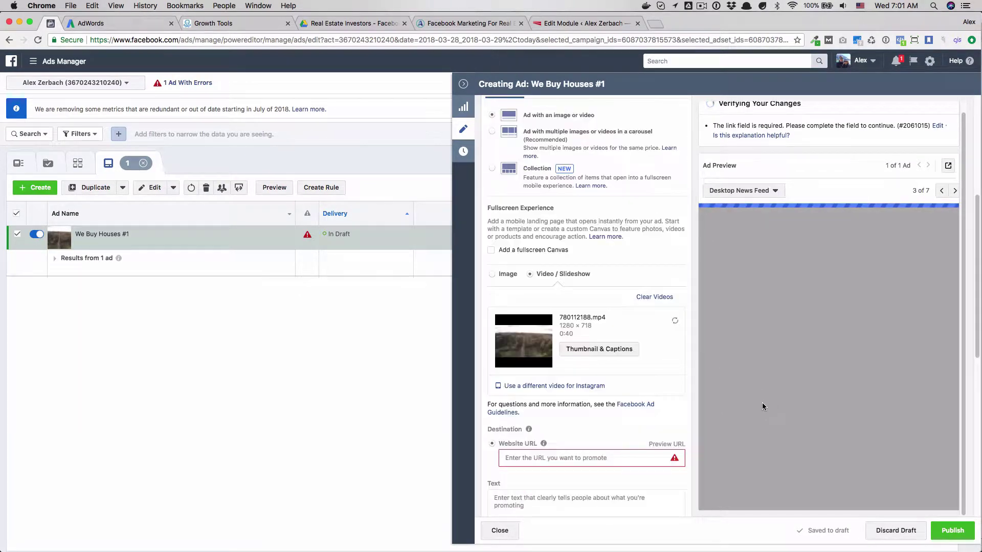
# Set the ad's website URL to pnwinvest.com and play the video preview.
pyautogui.click(608, 456)
pyautogui.write('pnwinvest.com')
pyautogui.press('Tab')
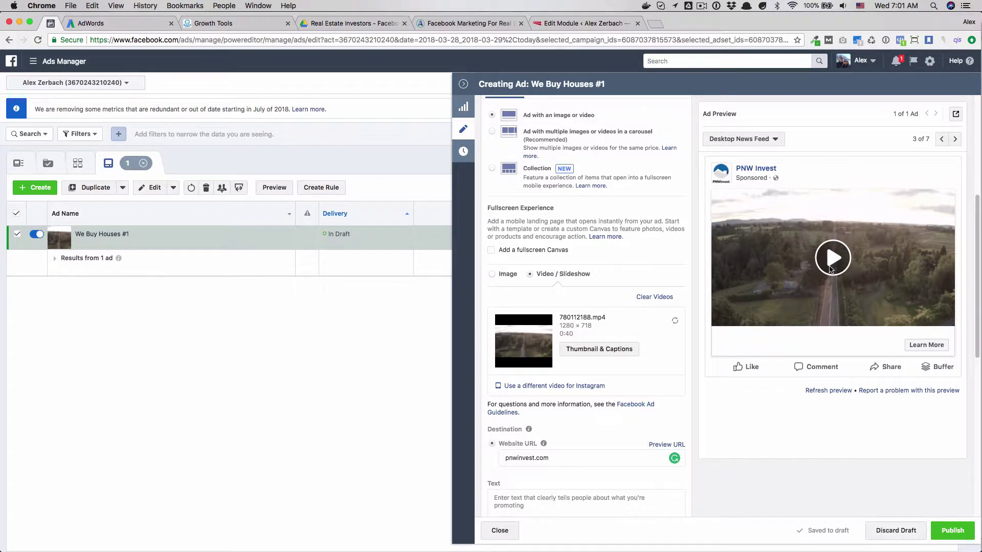
pyautogui.click(828, 275)
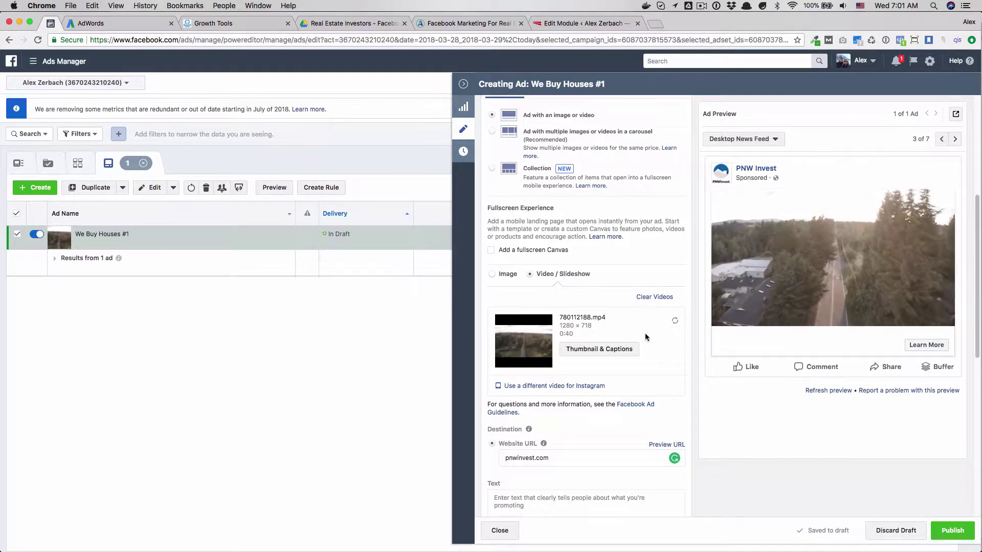
pyautogui.scroll(-2, 646, 335)
pyautogui.scroll(-1, 563, 430)
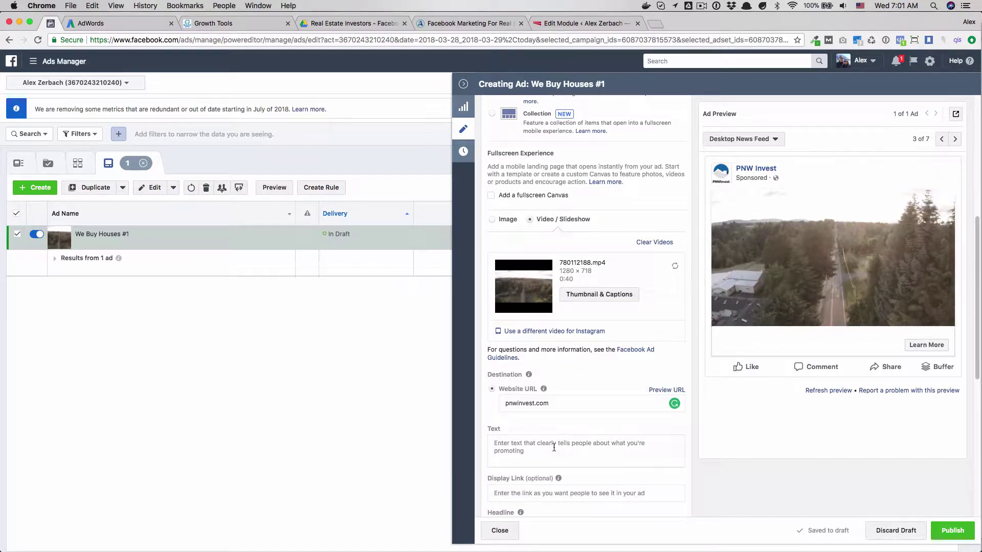
# Begin the ad text with 'We buy houses in the Vancouver area. You may have seen…'.
pyautogui.click(554, 448)
pyautogui.write('We buy ')
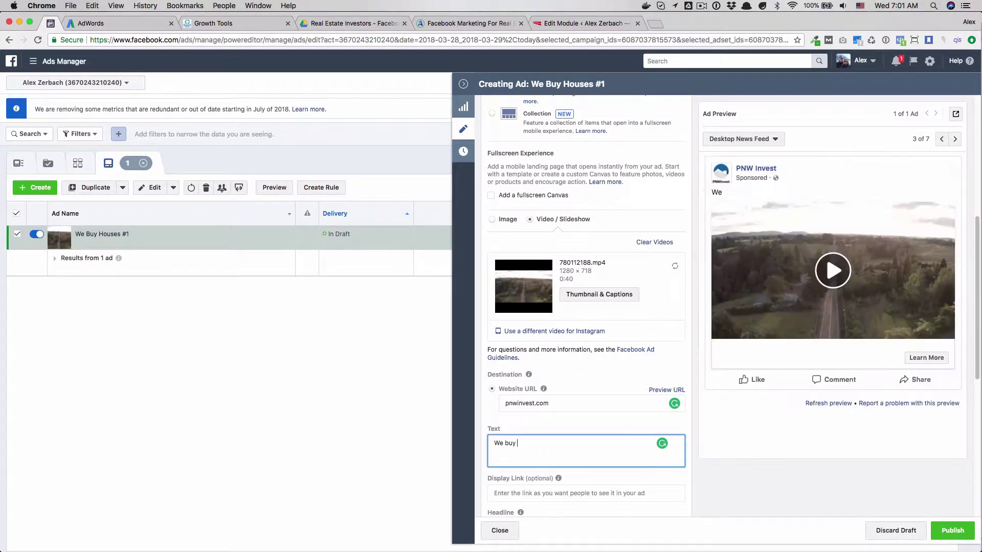
pyautogui.write('houses in the Vancouver ')
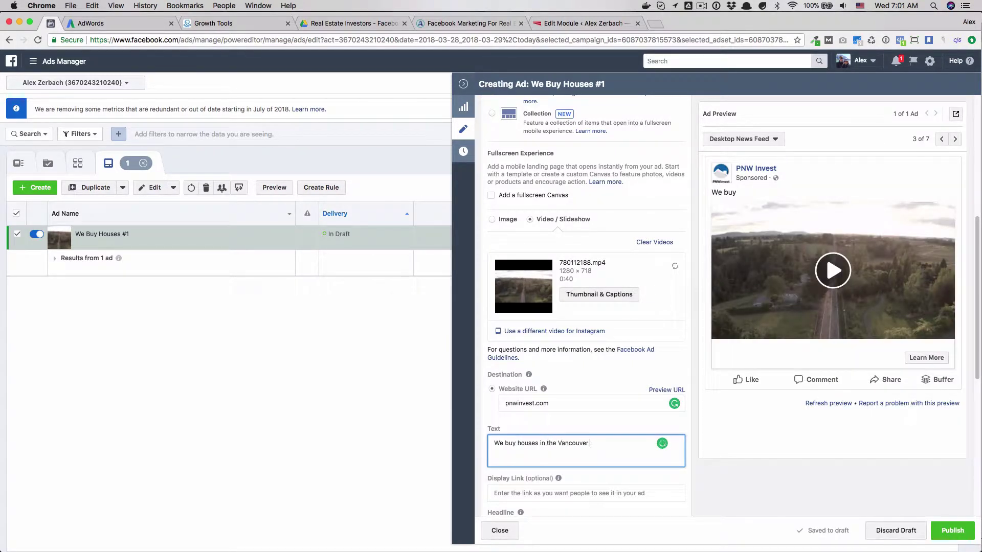
pyautogui.write('area. You may have')
pyautogui.press('BackSpace')
pyautogui.write('ve heard of the we buy houses')
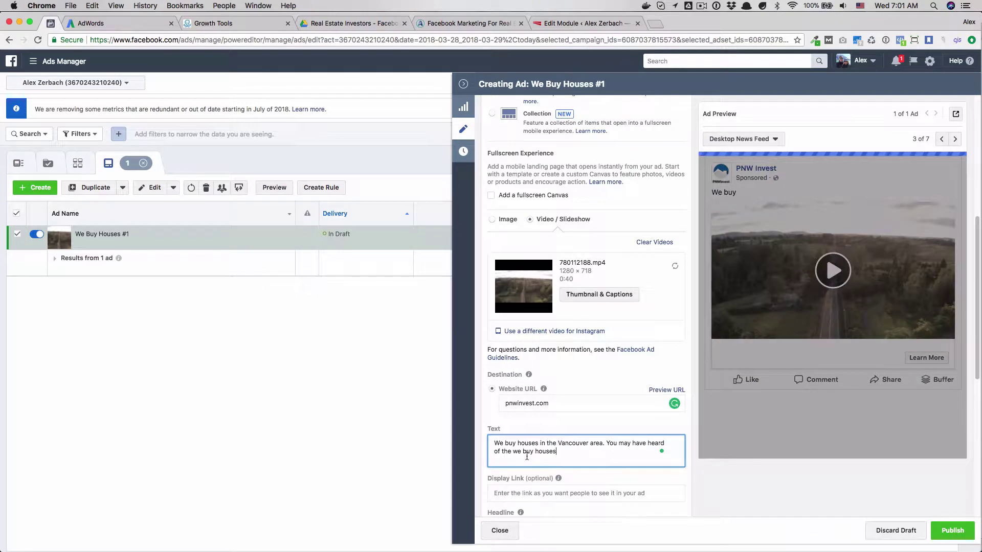
pyautogui.doubleClick(646, 446)
pyautogui.write('seen')
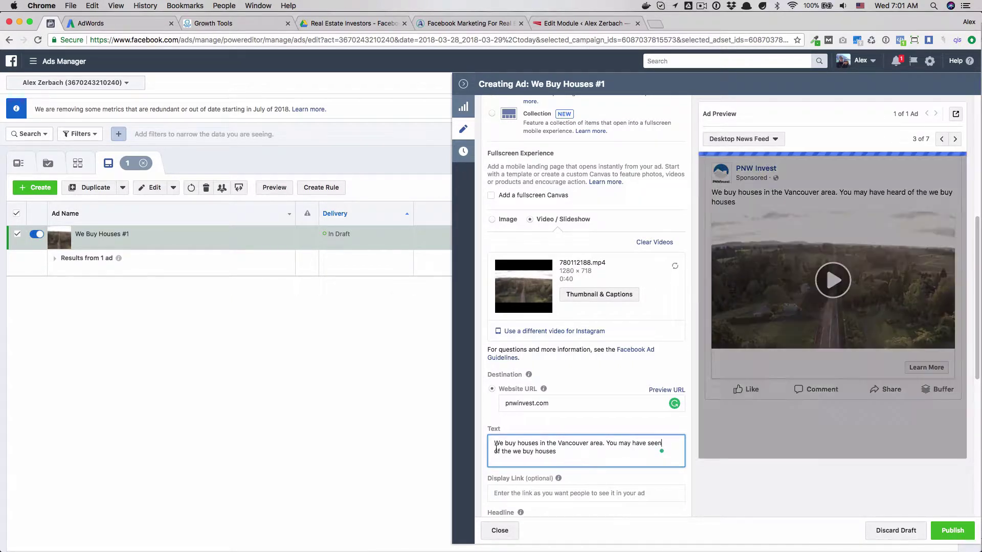
# Continue with 'some "we buy houses" companies around and thought they were too good'.
pyautogui.click(495, 451)
pyautogui.write('some')
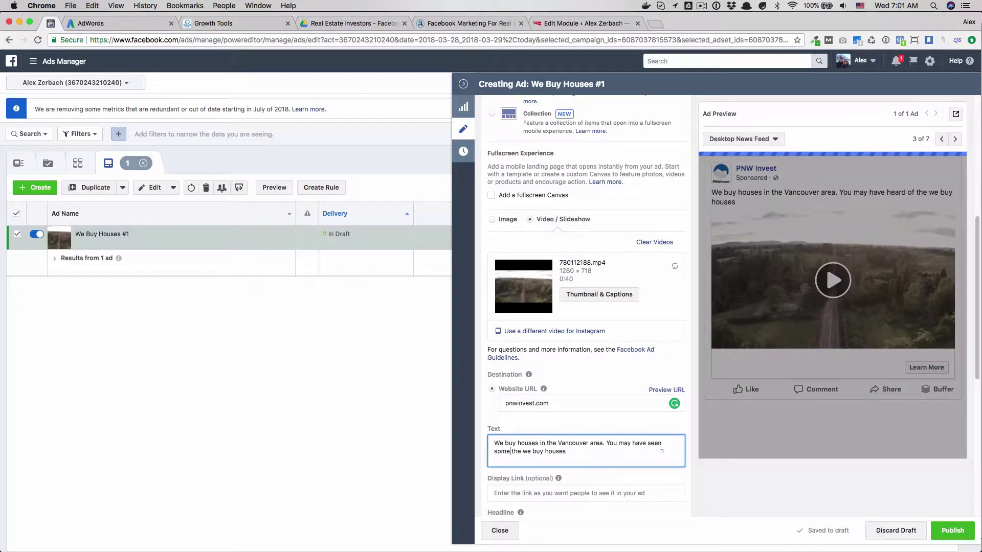
pyautogui.click(530, 451)
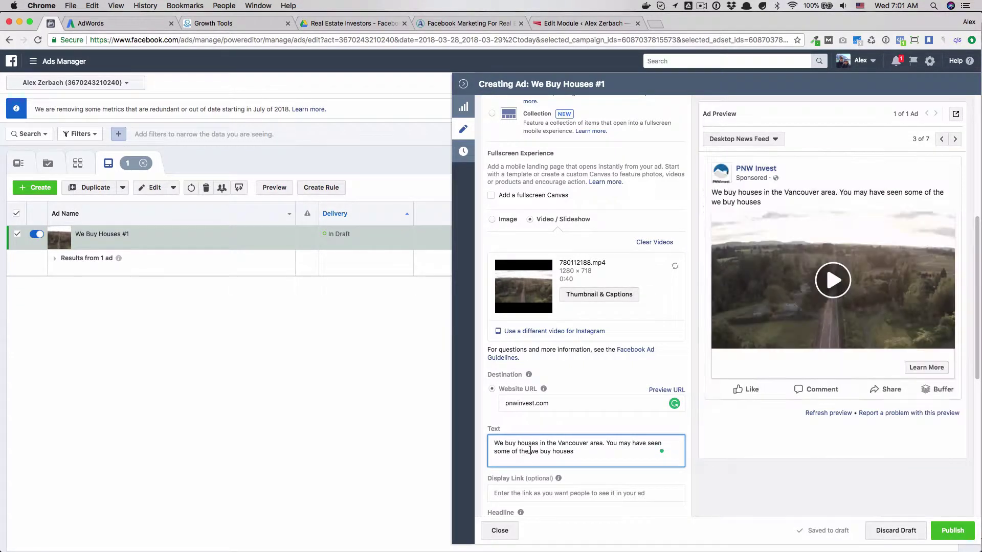
pyautogui.write('"')
pyautogui.click(588, 450)
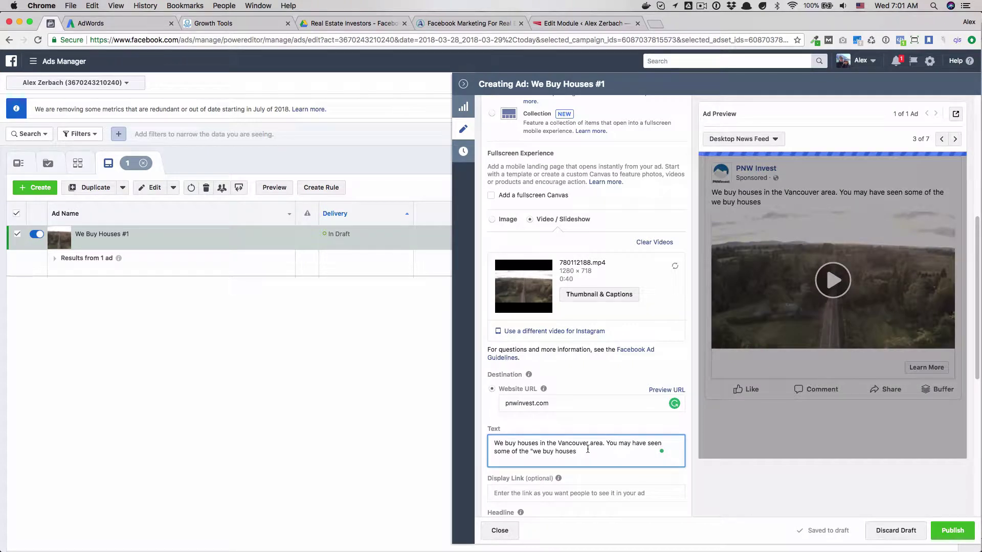
pyautogui.write('" com')
pyautogui.write('apnies around and thought ')
pyautogui.write('they were too good to be true')
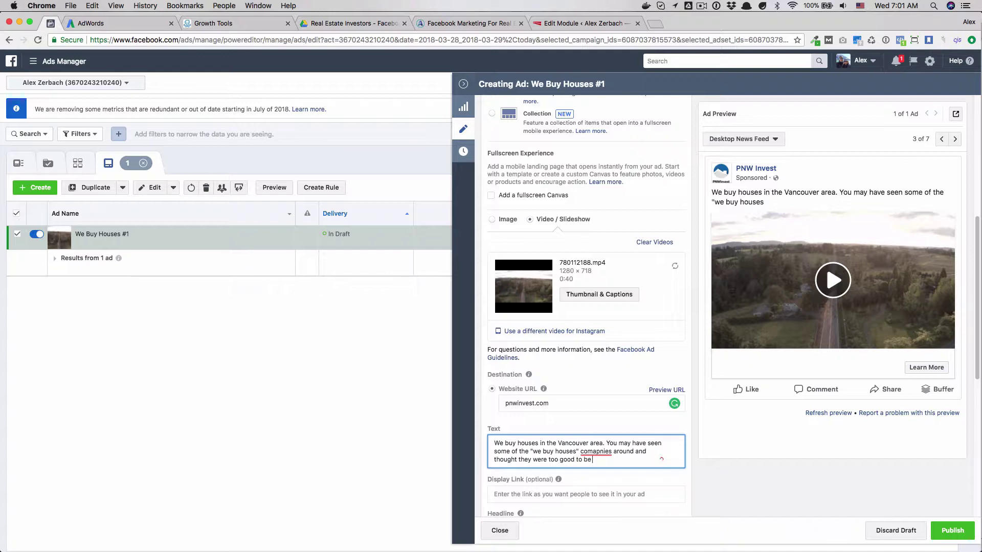
# Correct 'comapnies' to 'companies' and add the line 'Here is why we are different and you should work with us'.
pyautogui.doubleClick(596, 452)
pyautogui.write('companies')
pyautogui.click(610, 459)
pyautogui.write('.')
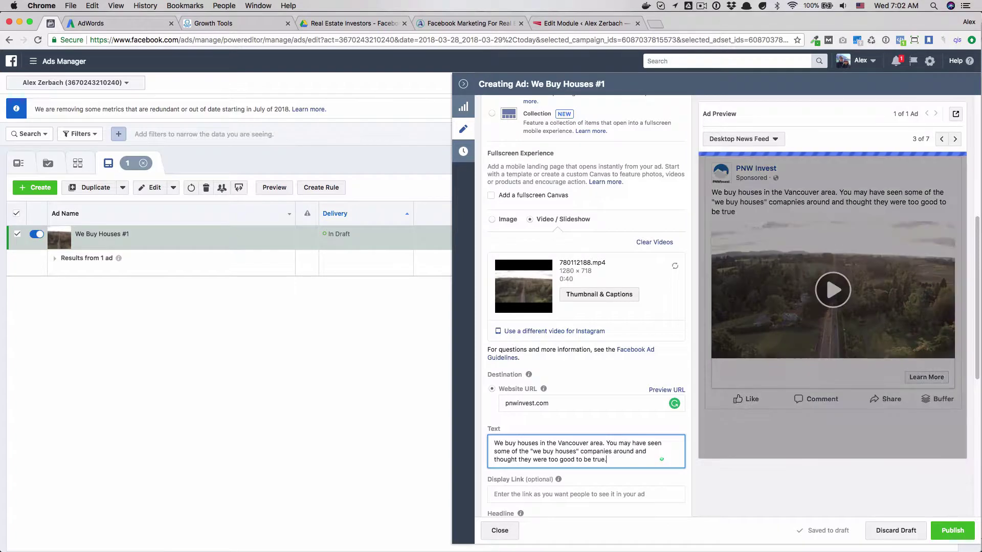
pyautogui.press('Return')
pyautogui.write('Here is why w')
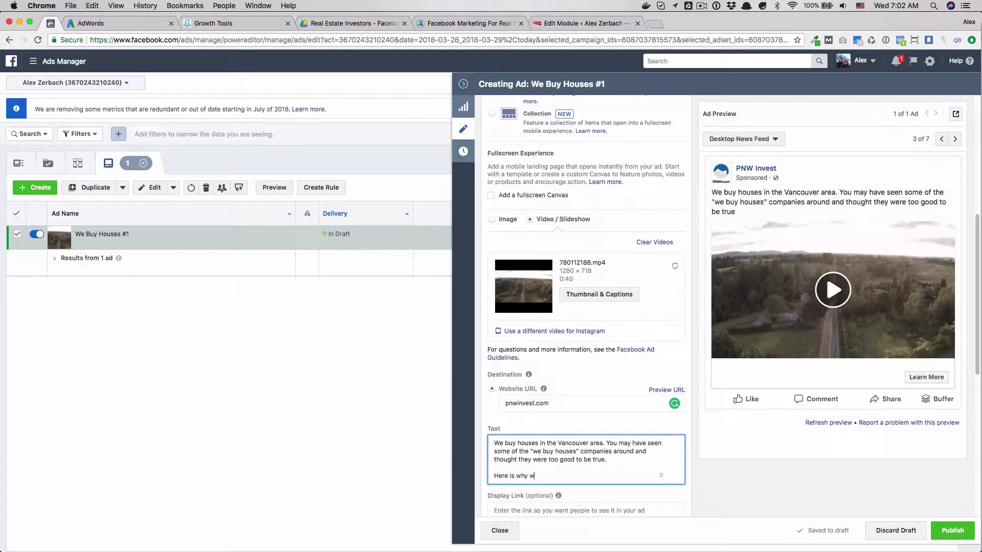
pyautogui.write('e are different and you should work')
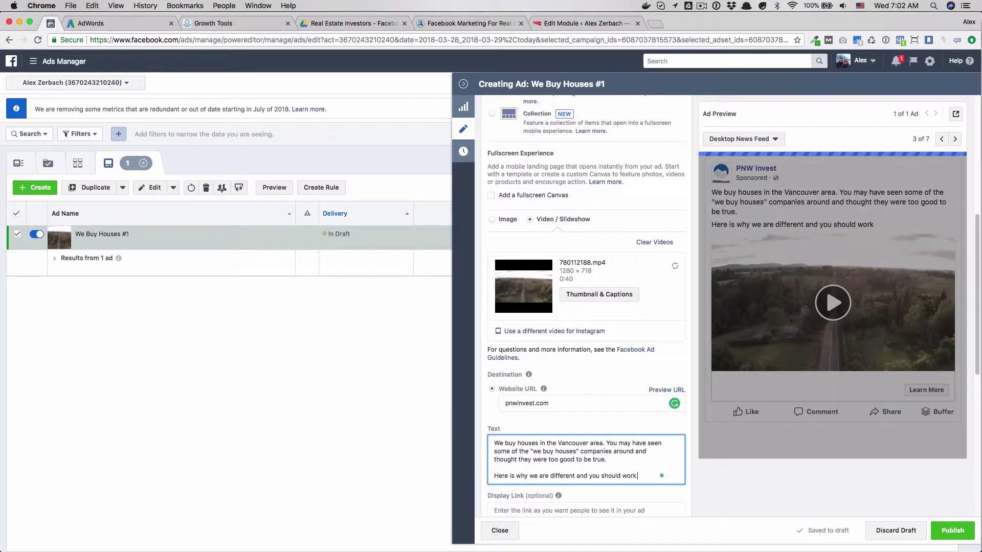
pyautogui.write(' tith us')
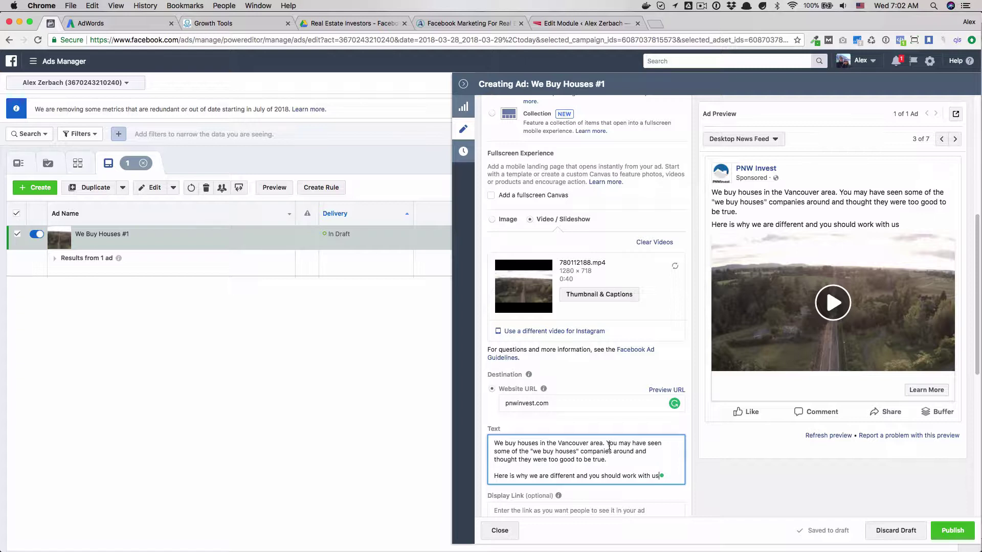
# Set the ad's display link to pnwinvest.com.
pyautogui.scroll(-2, 609, 447)
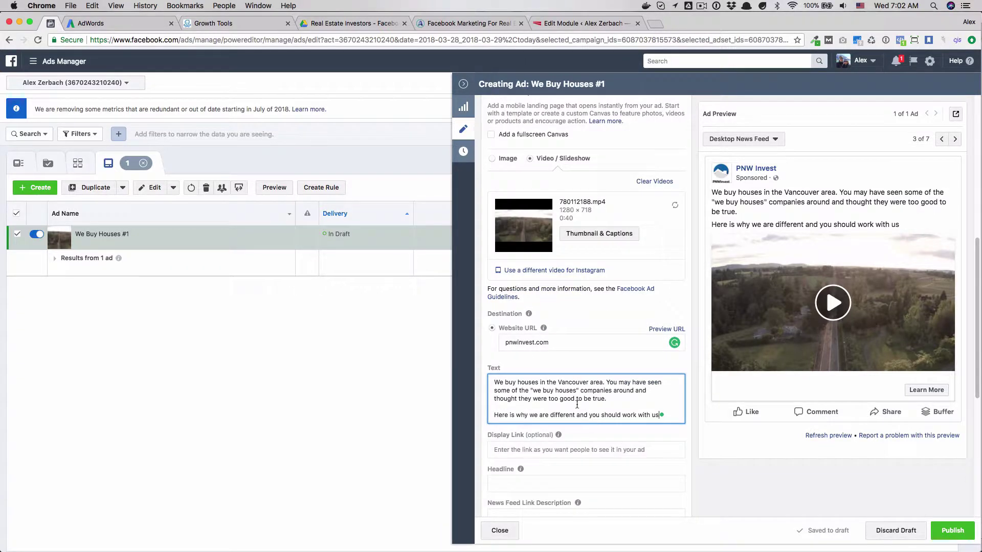
pyautogui.scroll(-3, 542, 374)
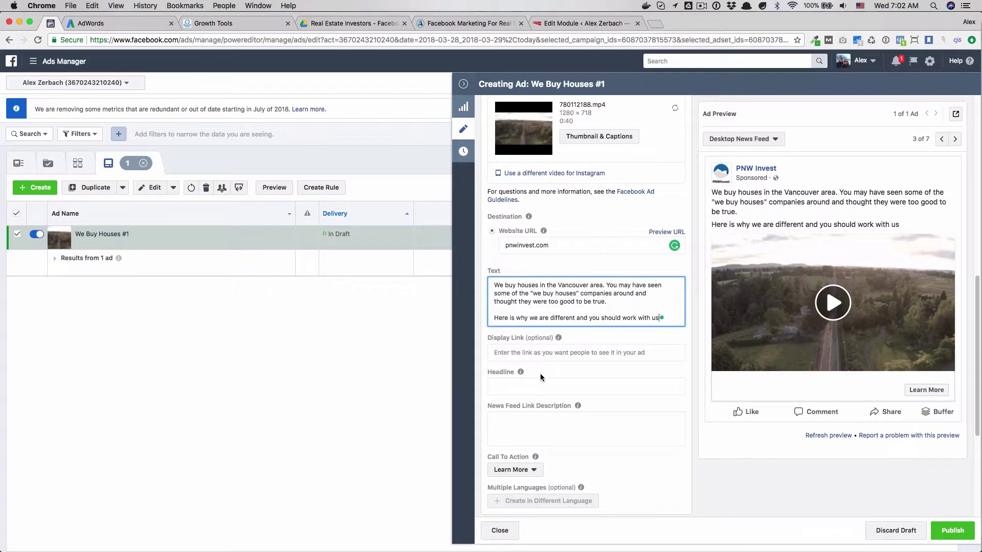
pyautogui.click(536, 356)
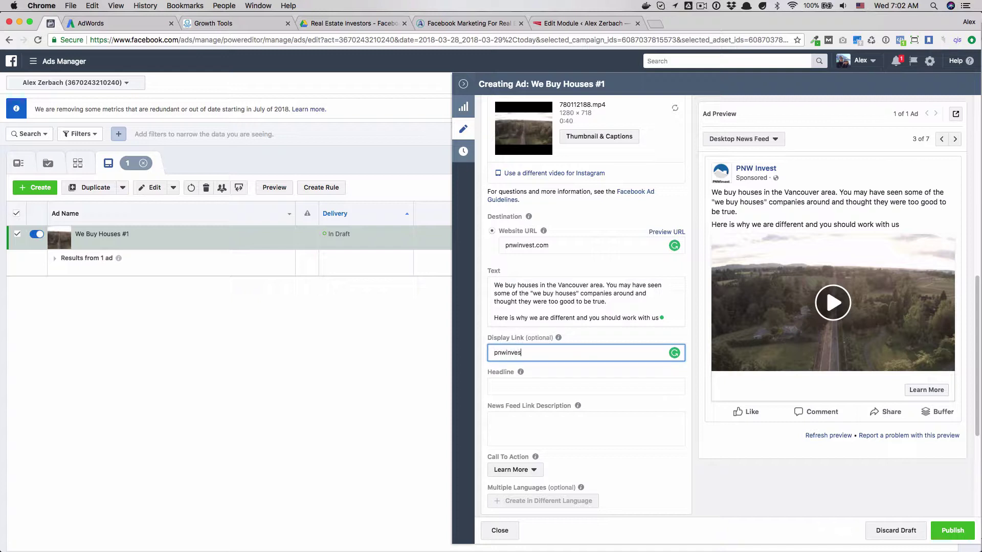
pyautogui.write('t.com')
# Enter the headline 'We Buy Houses For Cash - Close In 14 Days'.
pyautogui.click(541, 384)
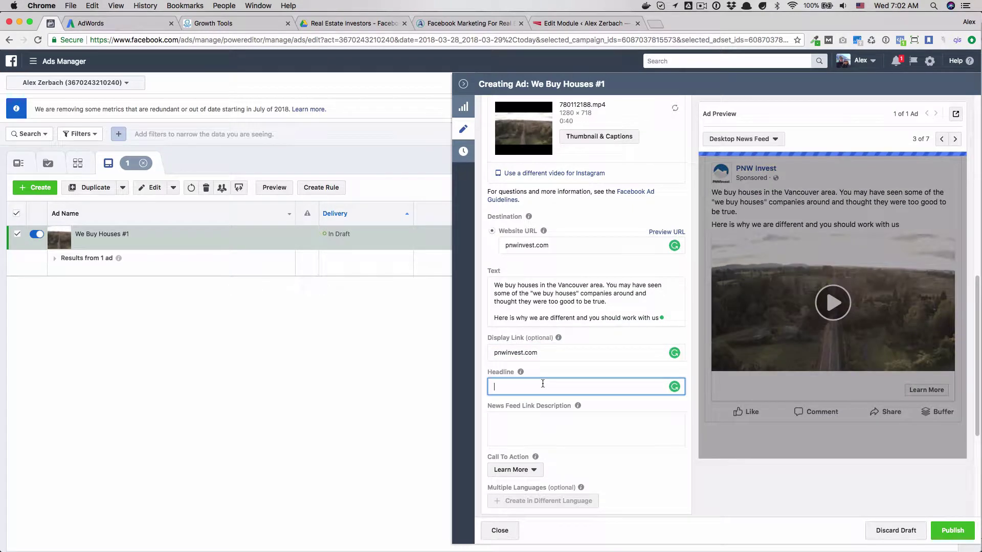
pyautogui.write('We Buy Houses ')
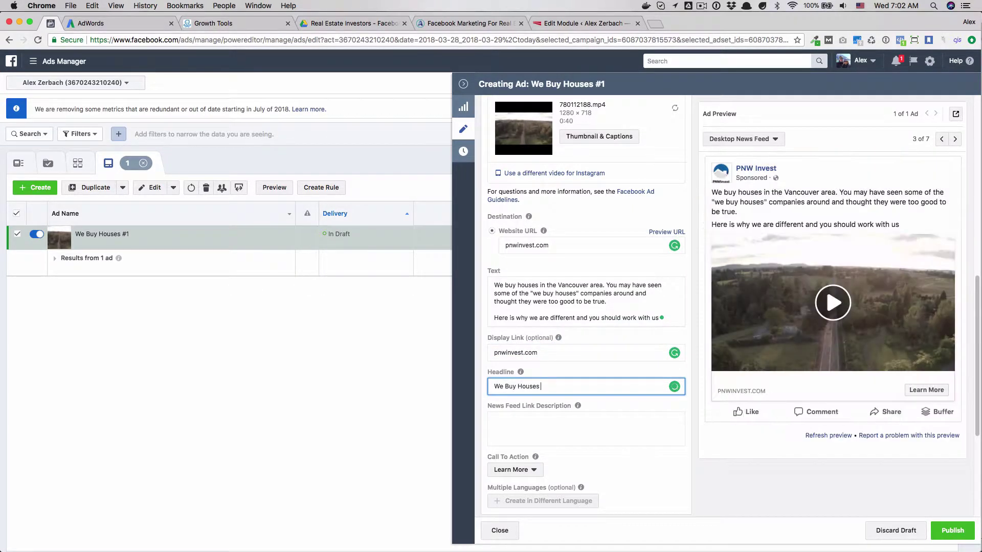
pyautogui.write('For Cash - Close In 7 D')
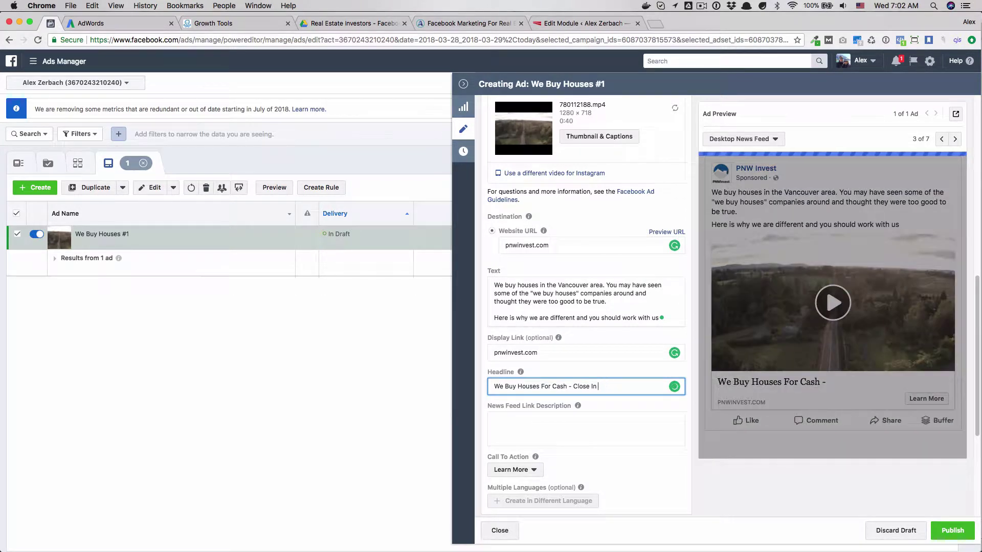
pyautogui.press('BackSpace')
pyautogui.press('BackSpace')
pyautogui.press('BackSpace')
pyautogui.write('14 Days')
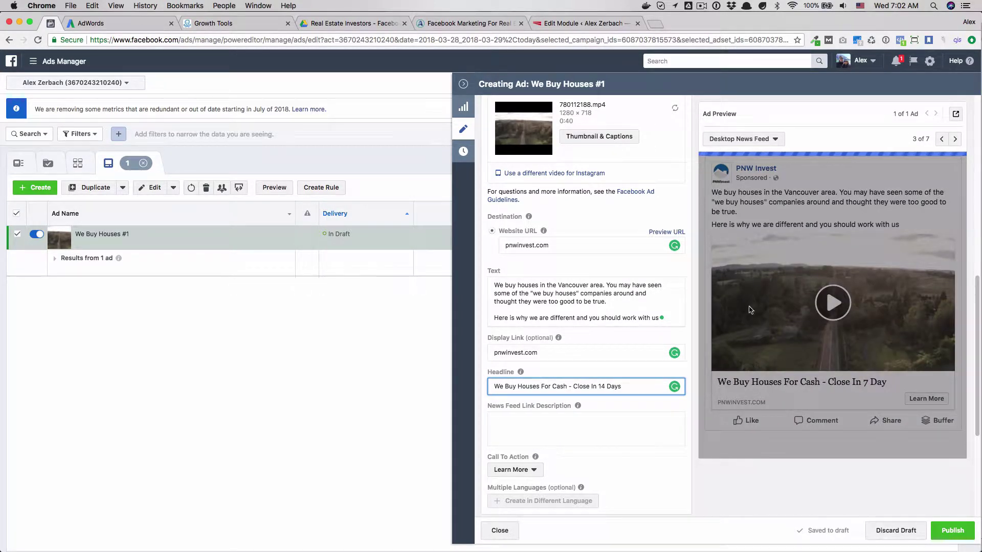
# Preview the ad in Mobile News Feed and append ' | NO FEES' to the headline.
pyautogui.click(774, 143)
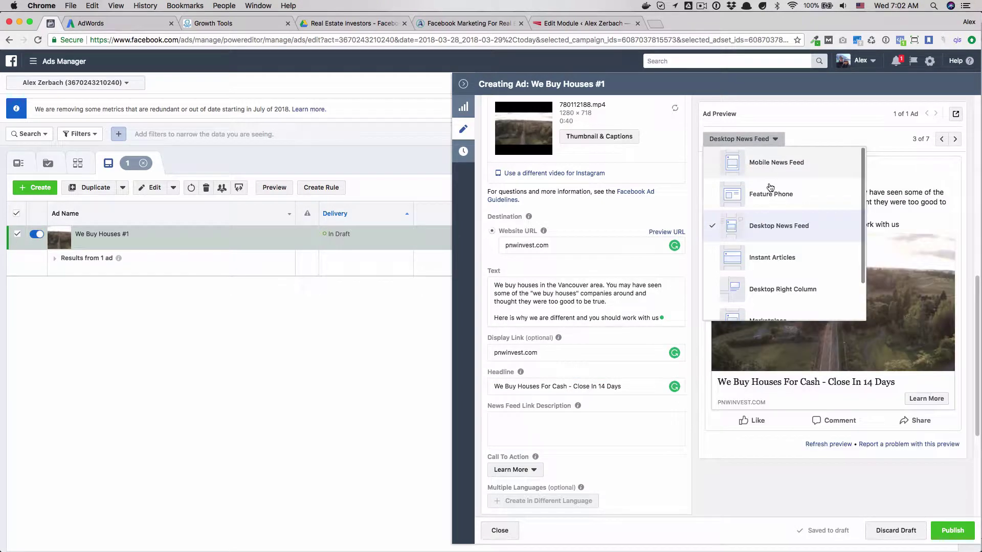
pyautogui.click(771, 162)
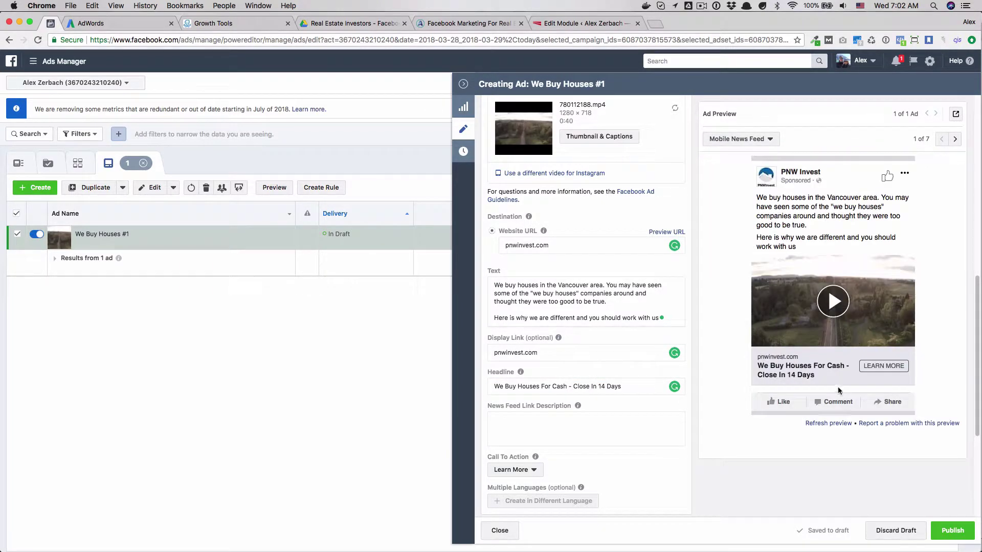
pyautogui.click(635, 388)
pyautogui.write('| NO FEES')
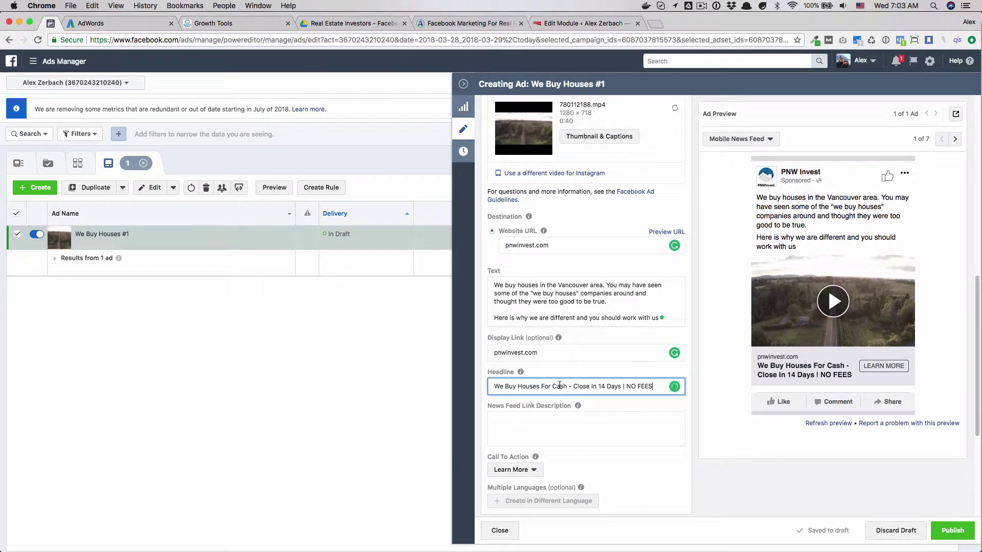
# Browse the call-to-action options and keep Learn More for the We Buy Houses #1 ad.
pyautogui.click(546, 429)
pyautogui.scroll(-3, 545, 425)
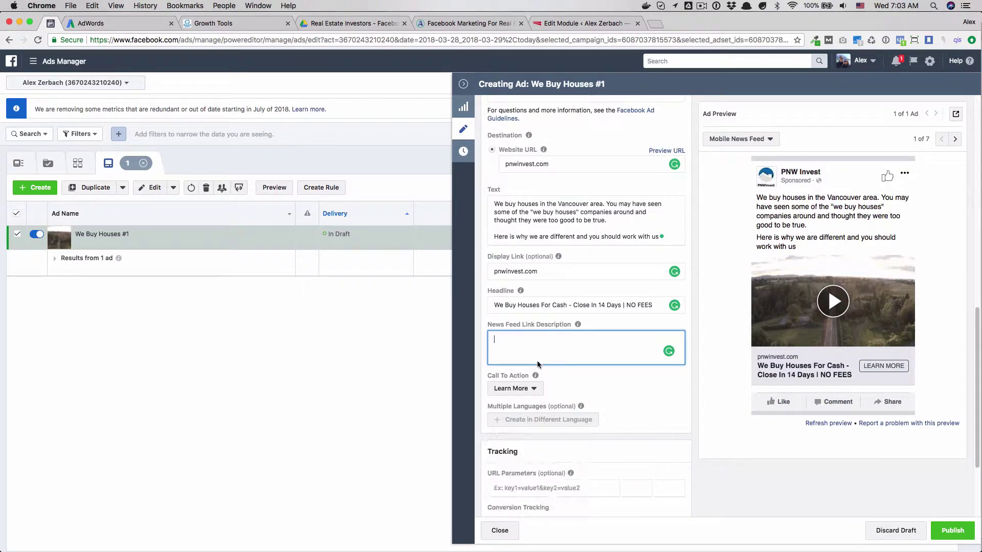
pyautogui.scroll(-3, 537, 361)
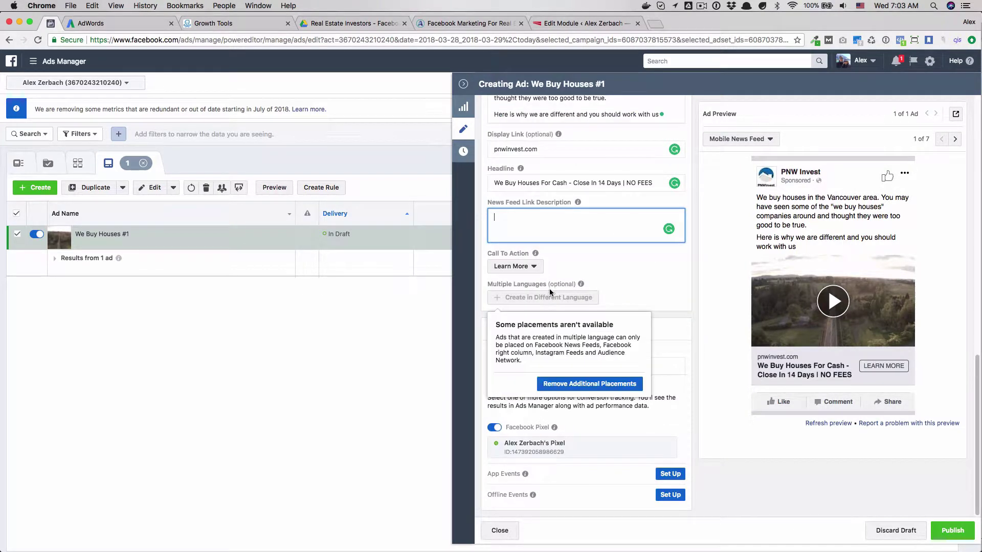
pyautogui.click(527, 268)
pyautogui.click(529, 270)
pyautogui.click(528, 270)
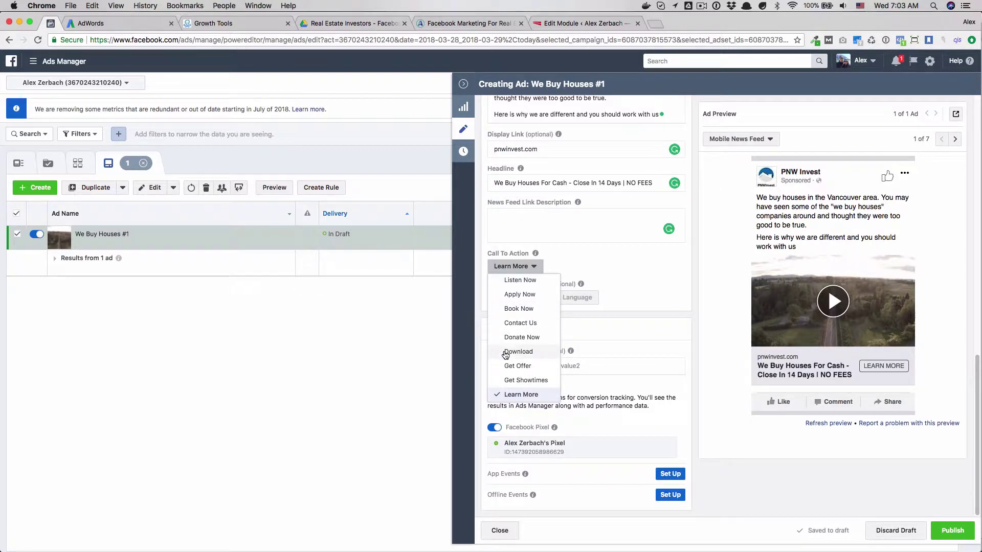
pyautogui.scroll(3, 505, 354)
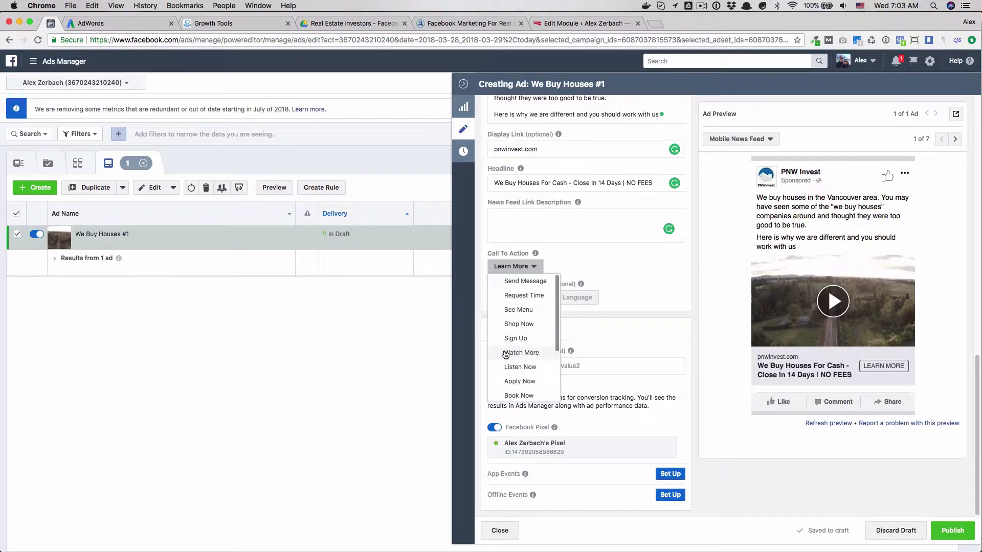
pyautogui.scroll(-3, 506, 354)
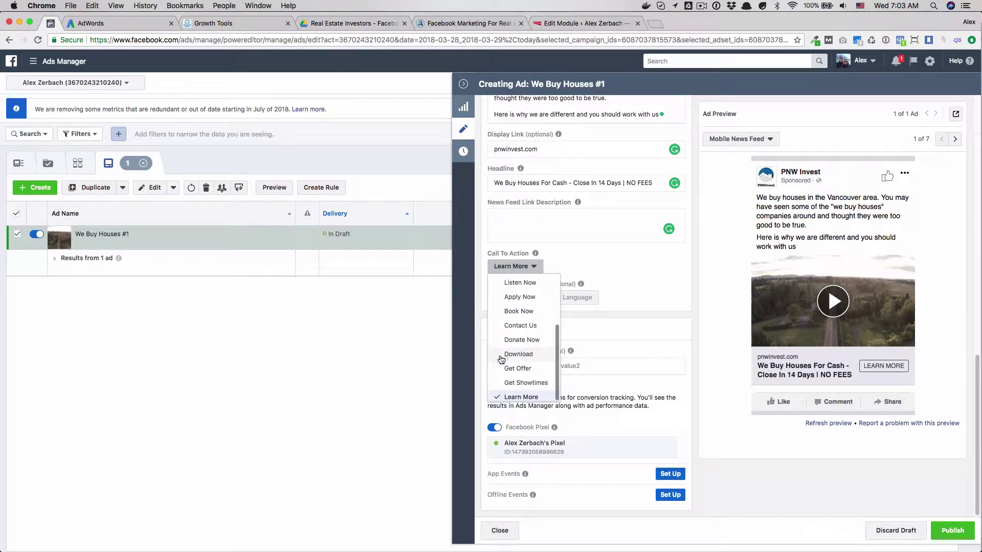
pyautogui.scroll(1, 504, 357)
pyautogui.scroll(2, 504, 359)
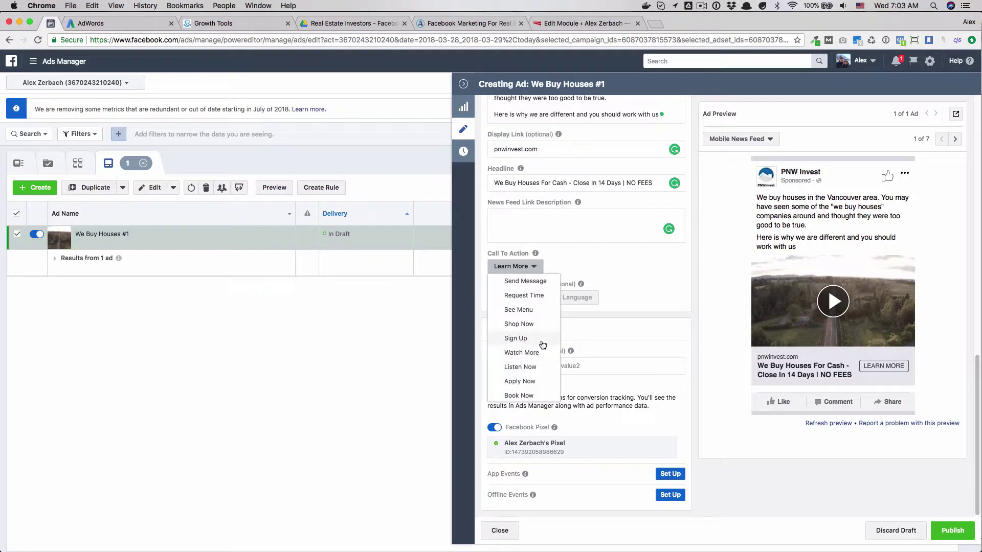
pyautogui.scroll(-4, 543, 345)
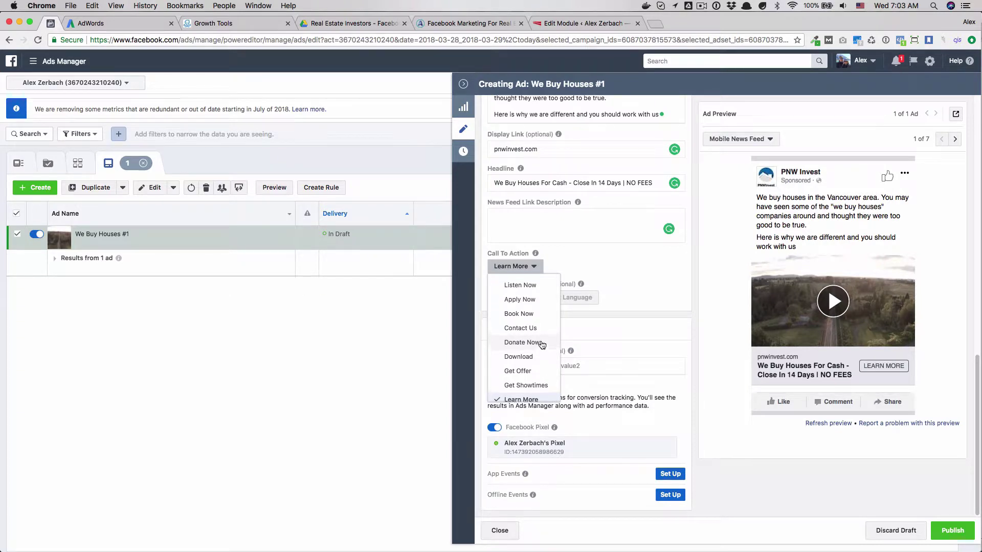
pyautogui.scroll(4, 541, 344)
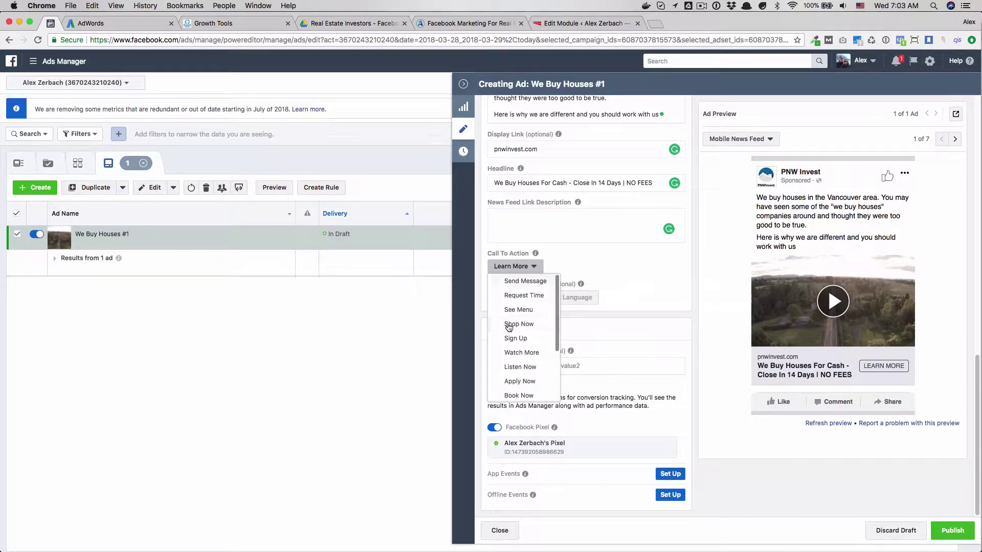
pyautogui.scroll(-3, 508, 327)
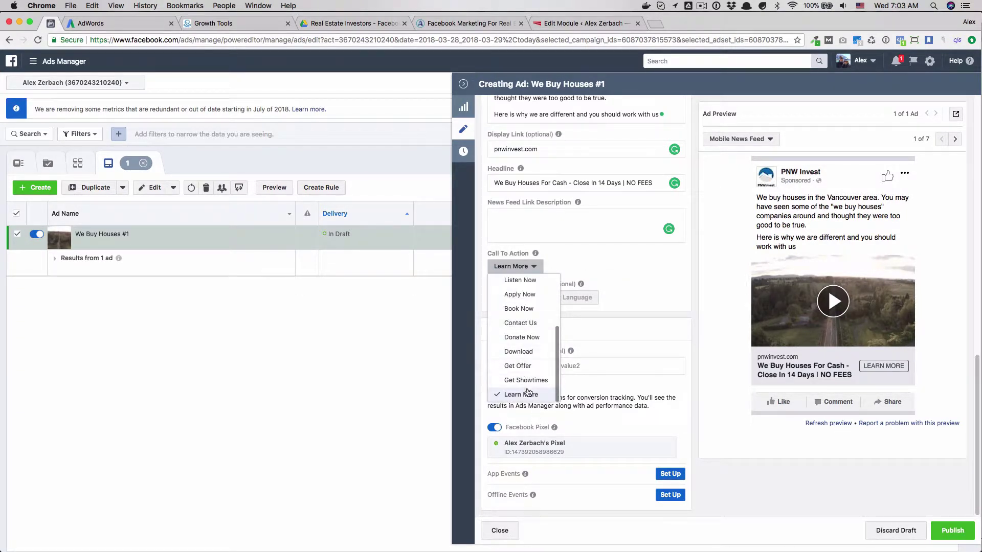
pyautogui.scroll(3, 530, 392)
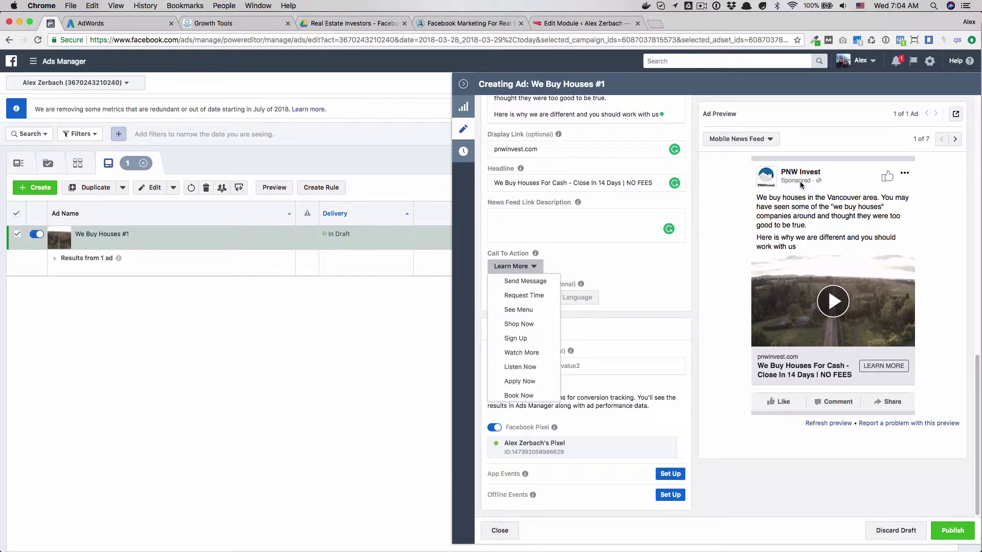
pyautogui.click(657, 277)
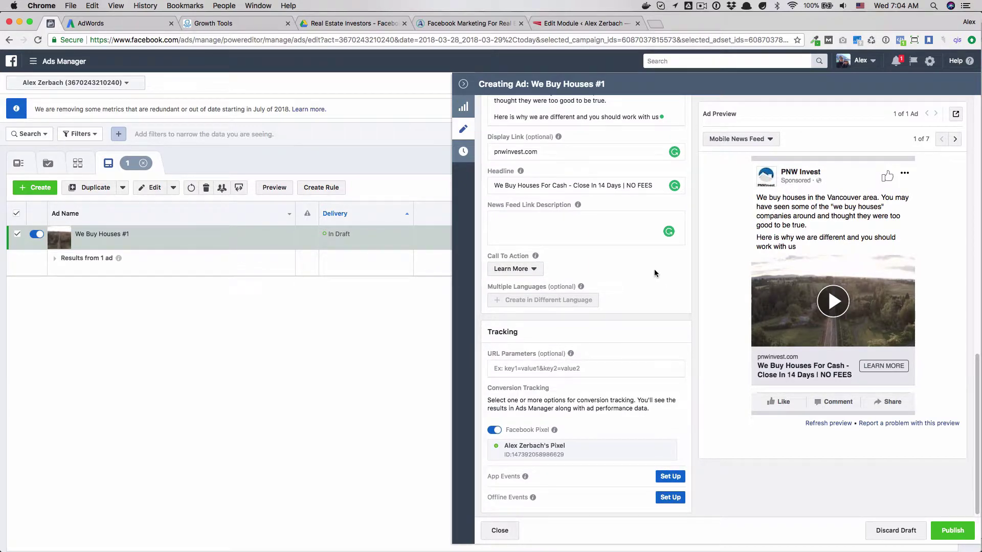
# From the Campaigns list, open Link Click Campaign's Vancouver Market ad set and scroll through it.
pyautogui.scroll(8, 655, 272)
pyautogui.scroll(5, 656, 273)
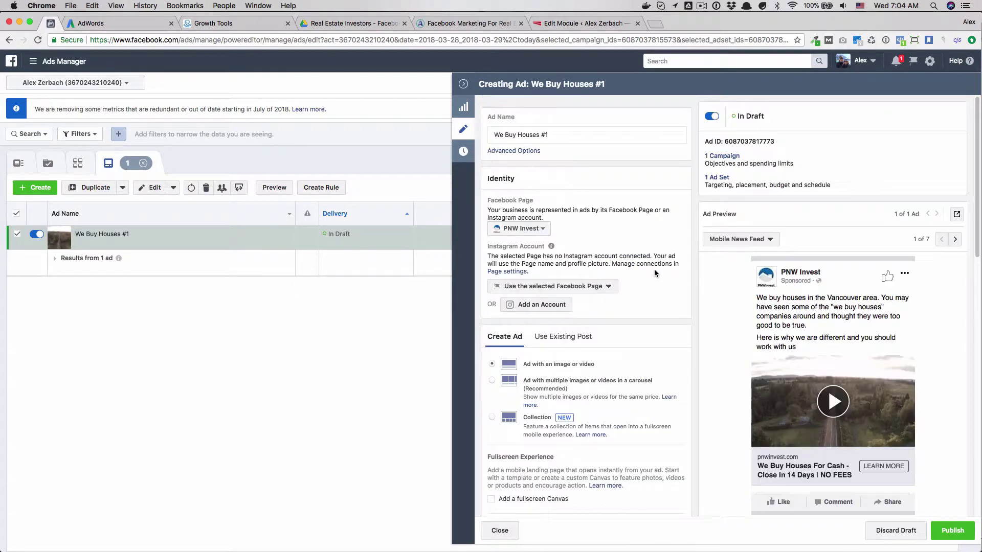
pyautogui.click(48, 162)
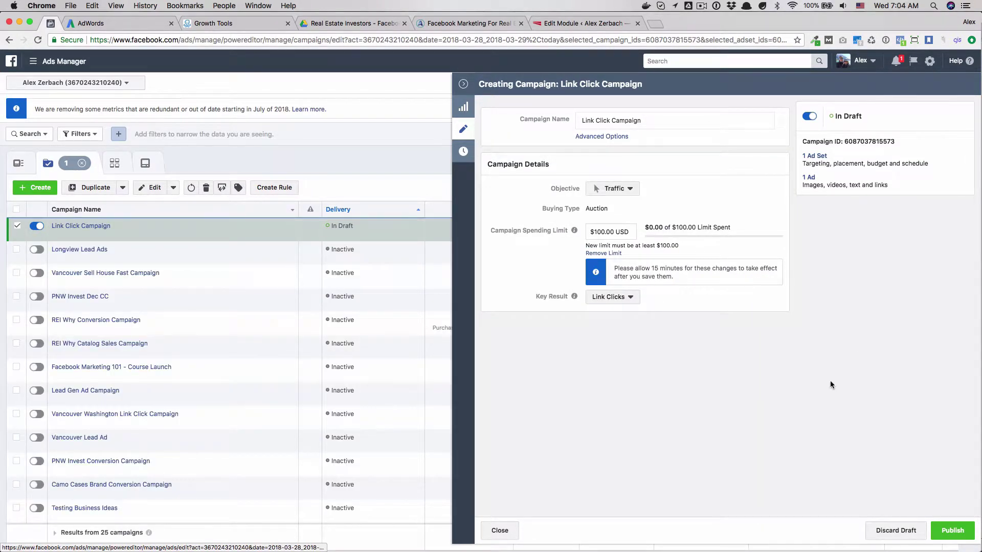
pyautogui.click(74, 226)
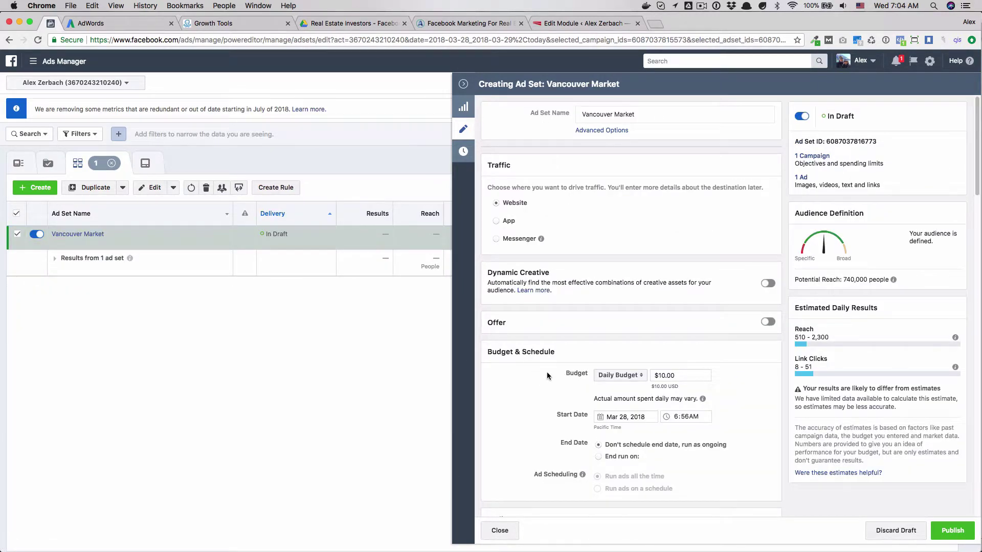
pyautogui.scroll(-5, 548, 376)
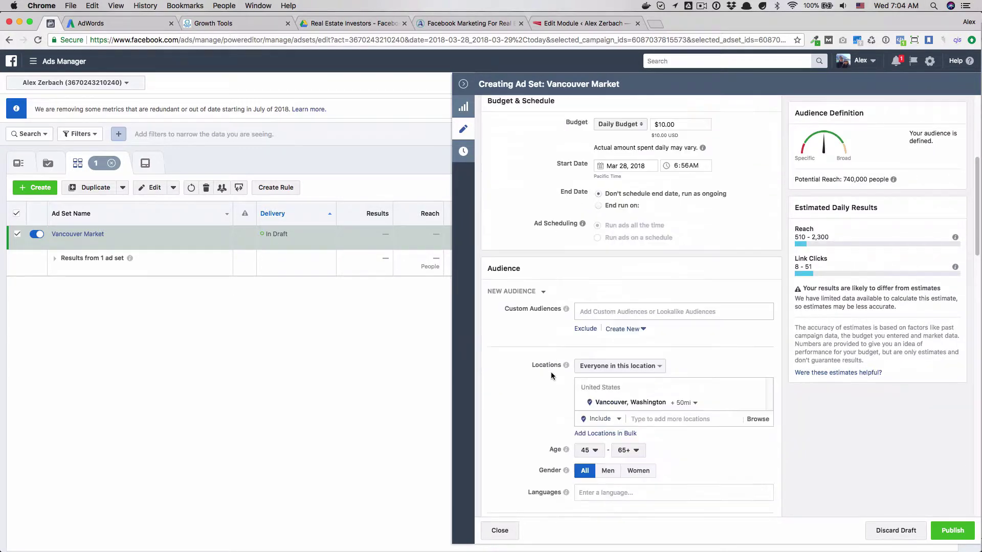
pyautogui.scroll(-5, 551, 376)
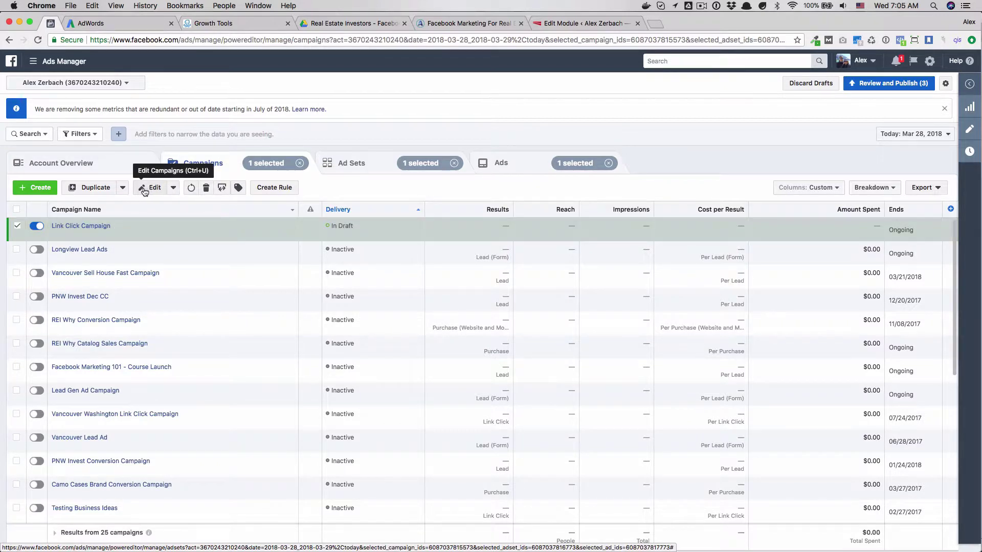
# Cancel duplicating Link Click Campaign and start a new campaign with + Create instead.
pyautogui.click(80, 190)
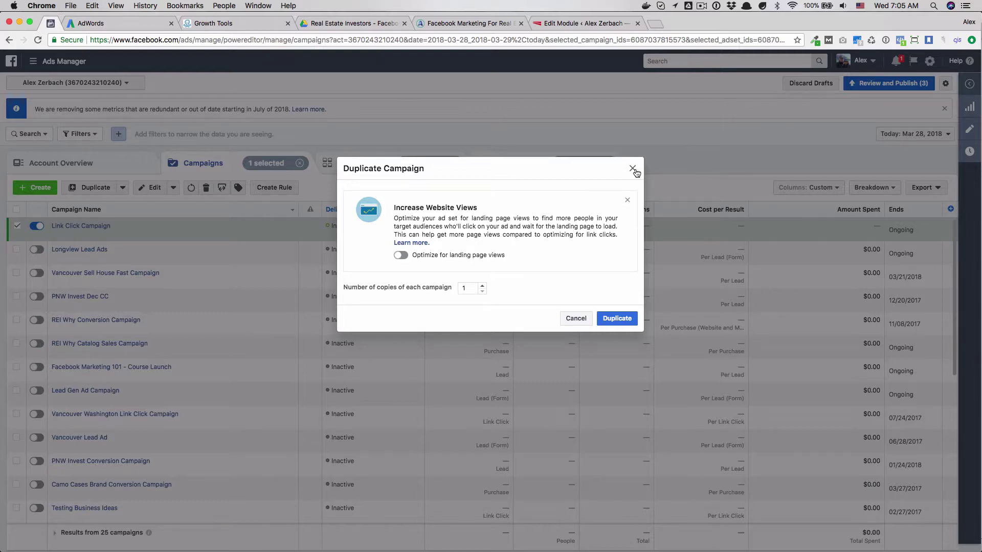
pyautogui.click(633, 168)
pyautogui.click(28, 188)
# Set the new campaign's objective to Reach, name it 'Reach Campaign', and choose the PNW Invest page.
pyautogui.click(461, 219)
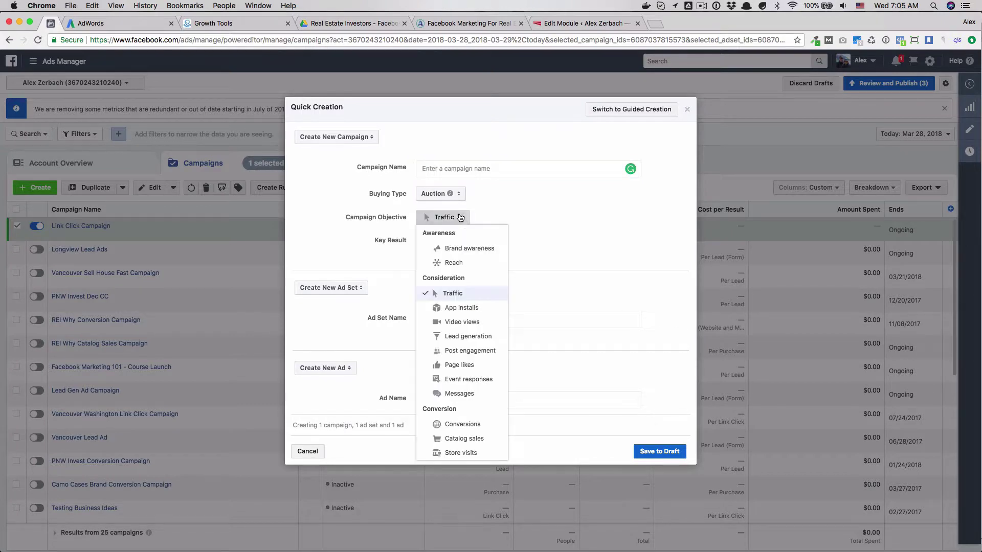
pyautogui.click(449, 262)
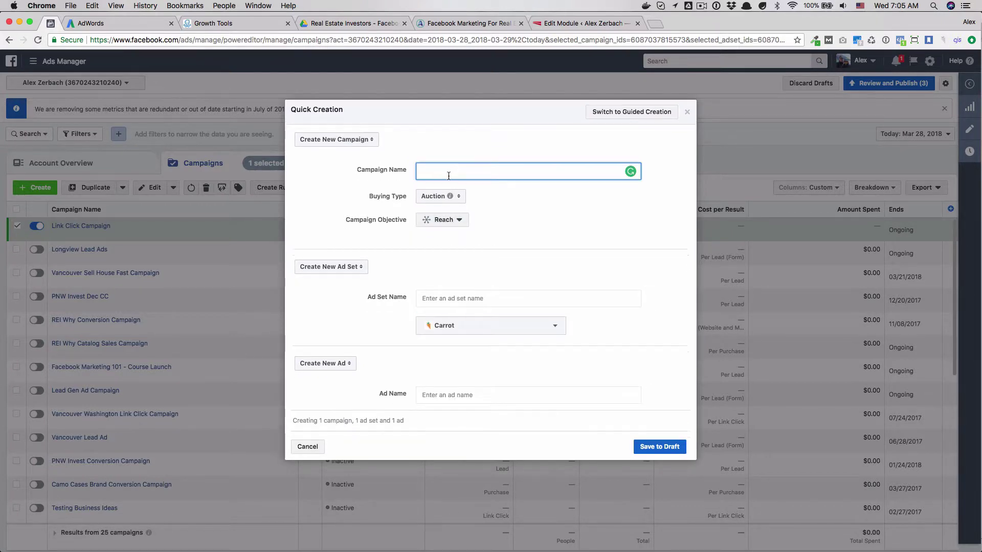
pyautogui.write('Reach Campaign')
pyautogui.click(440, 326)
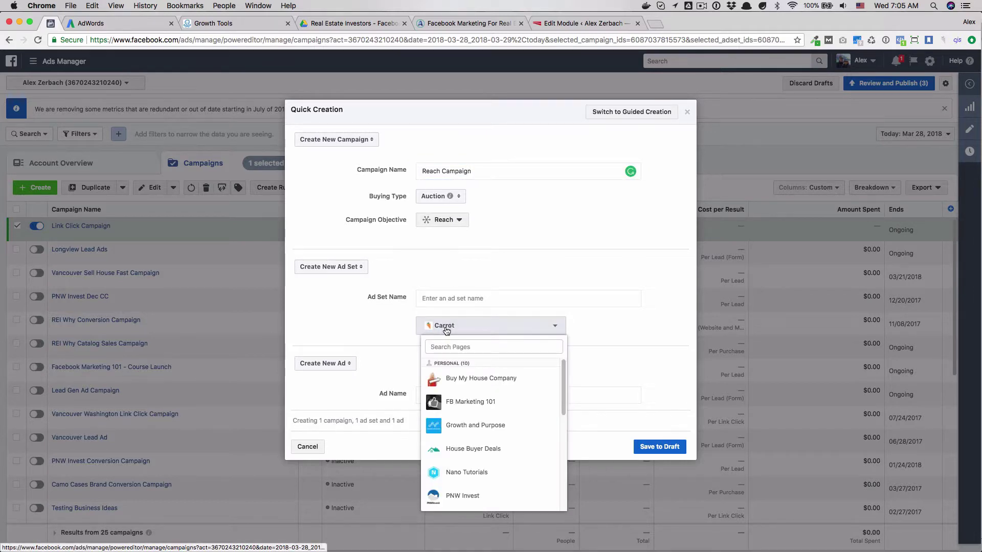
pyautogui.click(477, 496)
# Name the ad set 'Vancouver' and the ad 'We Buy Houses', then save to draft.
pyautogui.click(430, 299)
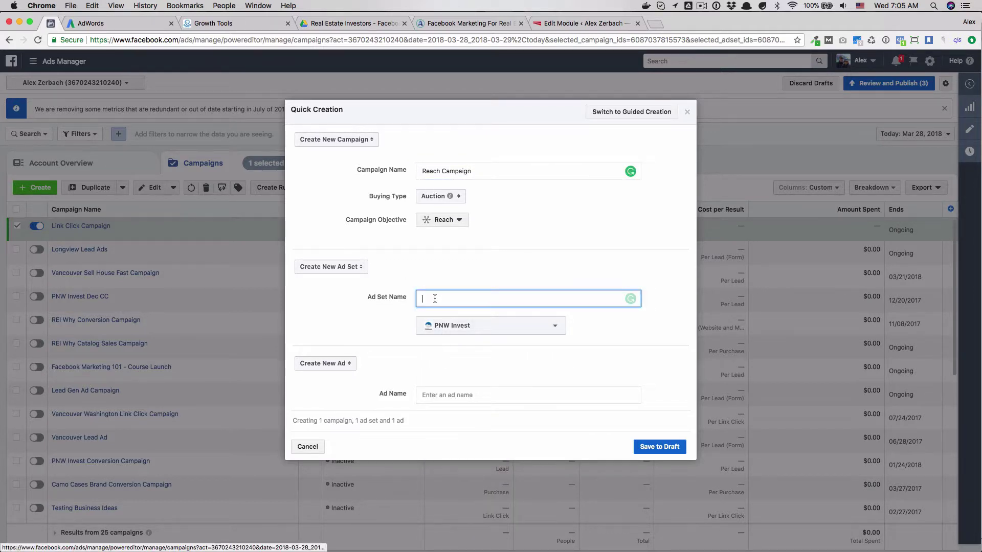
pyautogui.click(359, 269)
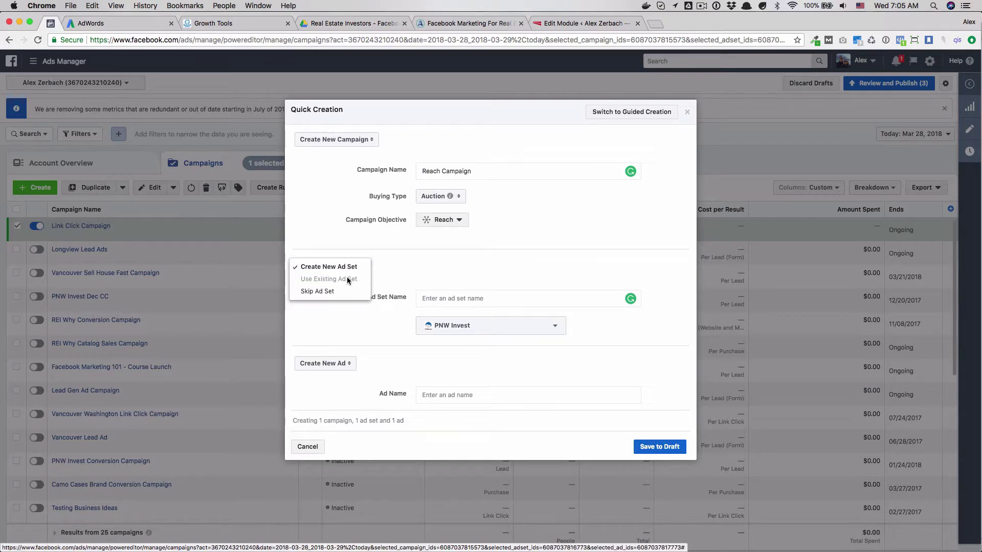
pyautogui.click(347, 273)
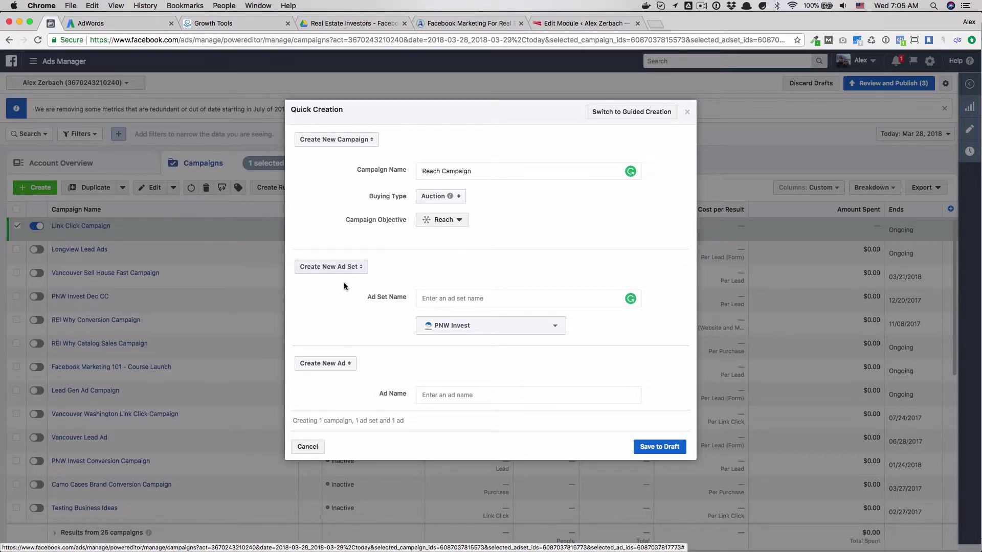
pyautogui.click(338, 267)
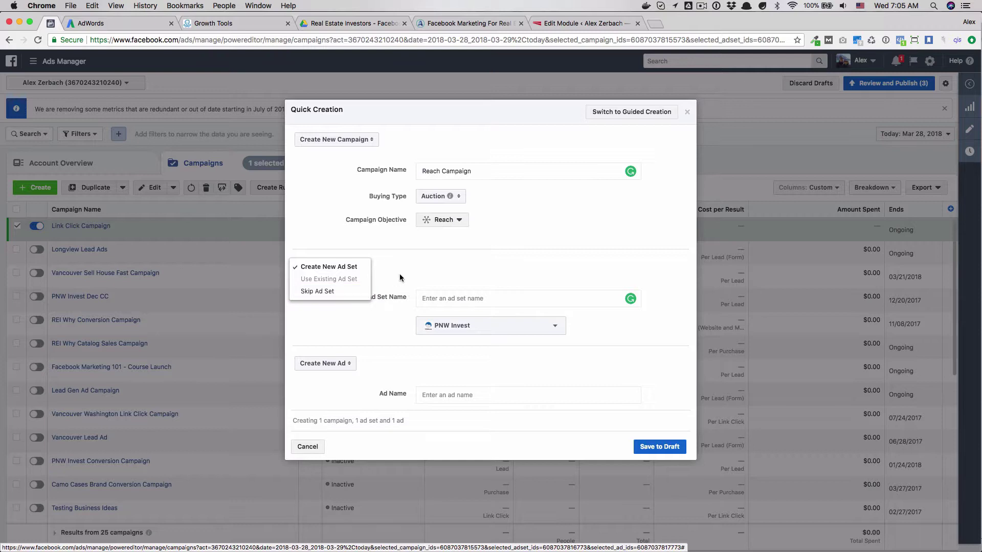
pyautogui.click(443, 285)
pyautogui.click(482, 301)
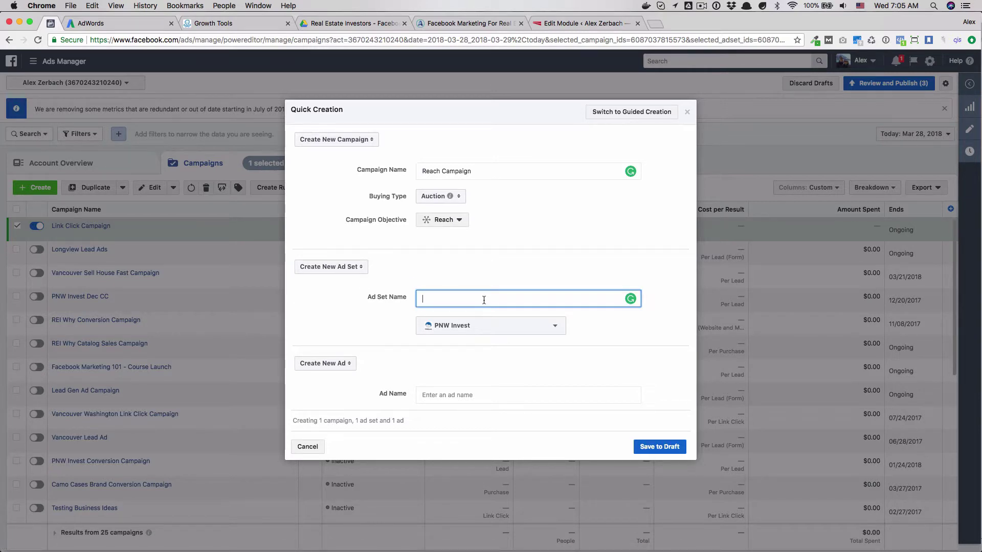
pyautogui.write('Vancouver')
pyautogui.click(446, 385)
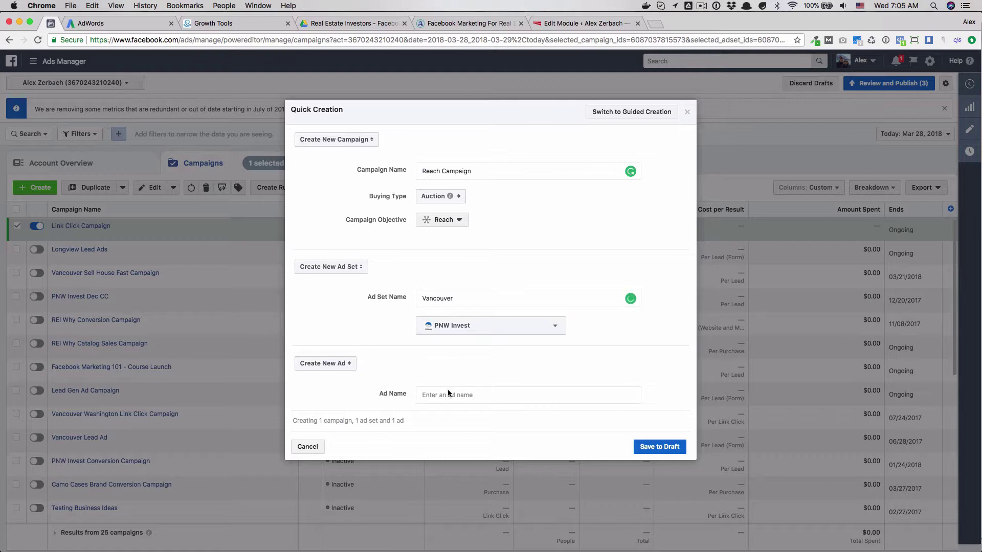
pyautogui.click(447, 393)
pyautogui.write('We Buy Houses')
pyautogui.click(641, 449)
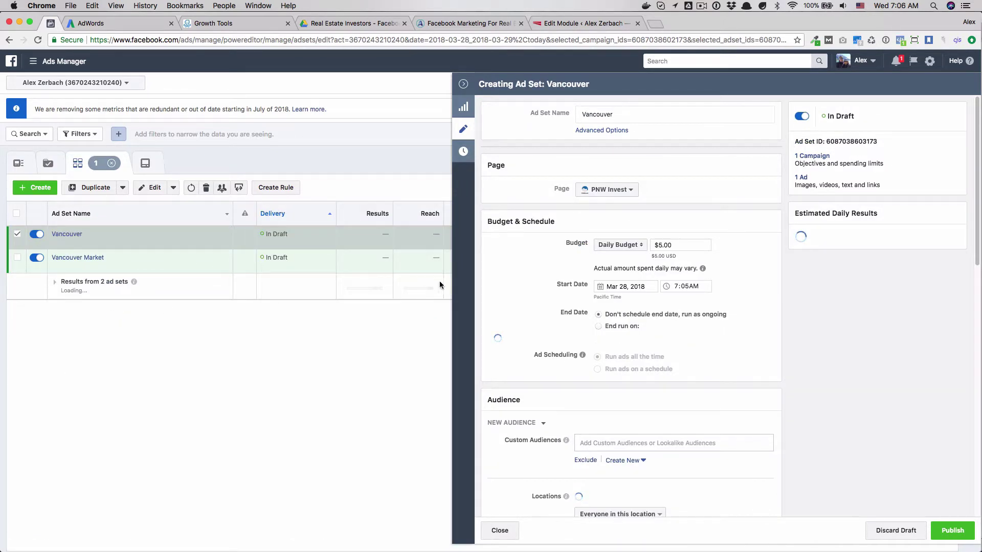
# Scroll the Vancouver ad set editor past Audience and Placement down to Optimization & Delivery.
pyautogui.scroll(-5, 578, 244)
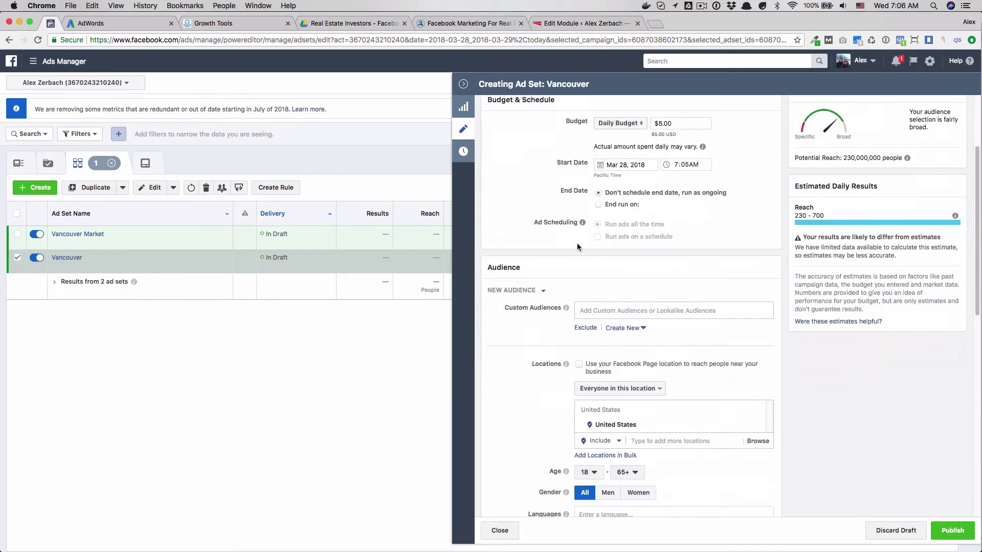
pyautogui.scroll(-4, 621, 249)
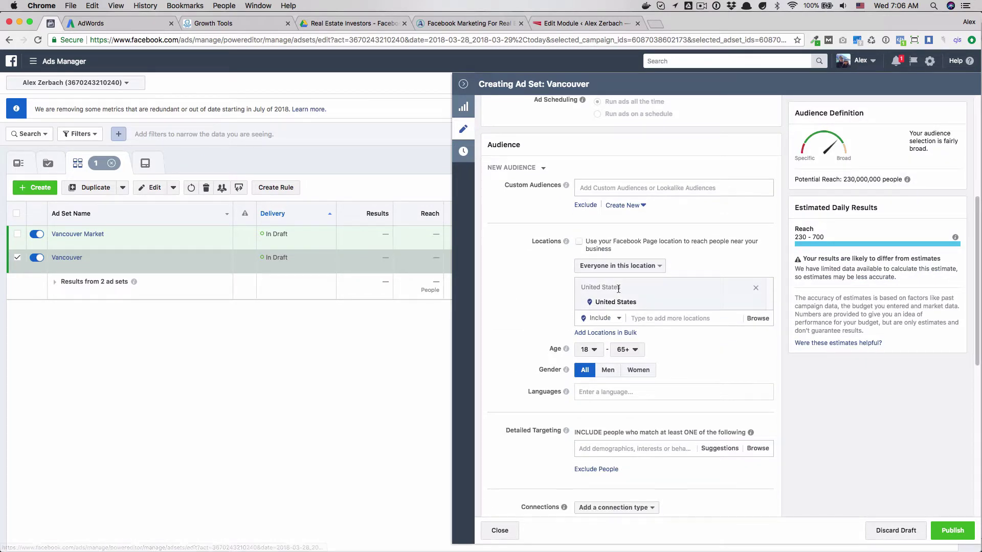
pyautogui.scroll(-10, 620, 292)
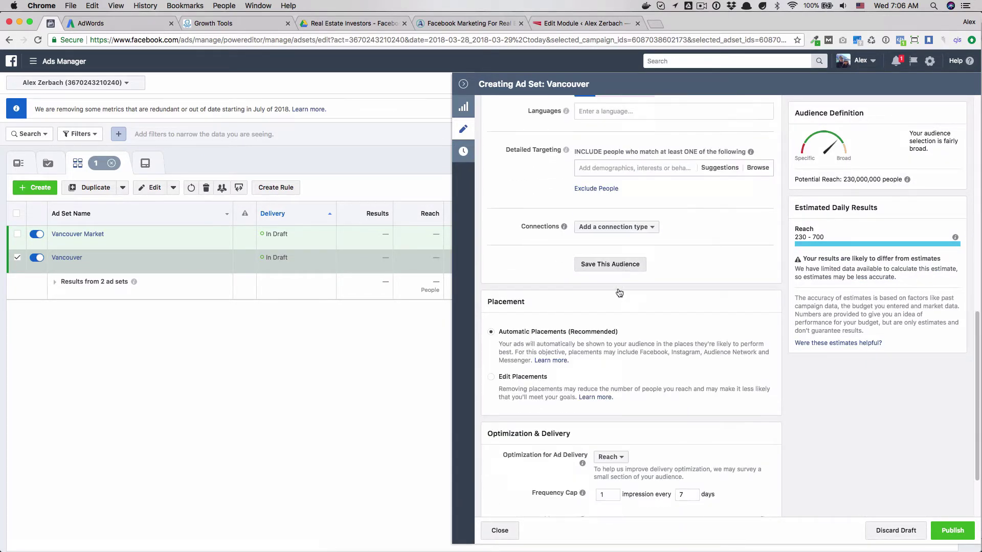
pyautogui.scroll(-2, 614, 404)
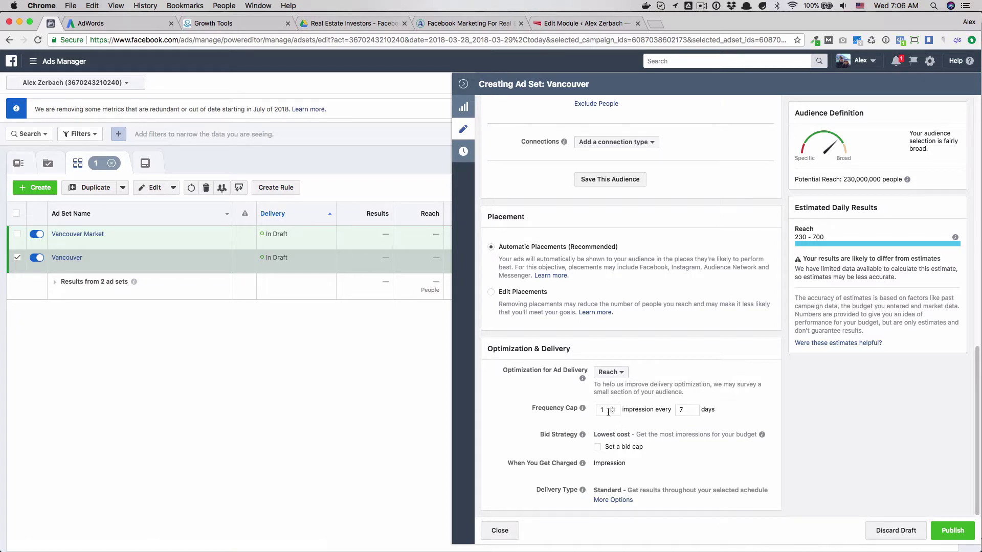
# Change the Vancouver ad set's frequency cap from 1 impression every 7 days to every 5 days.
pyautogui.moveTo(571, 414)
pyautogui.click(693, 413)
pyautogui.click(693, 413)
pyautogui.click(693, 413)
pyautogui.click(694, 413)
pyautogui.click(692, 408)
pyautogui.click(692, 408)
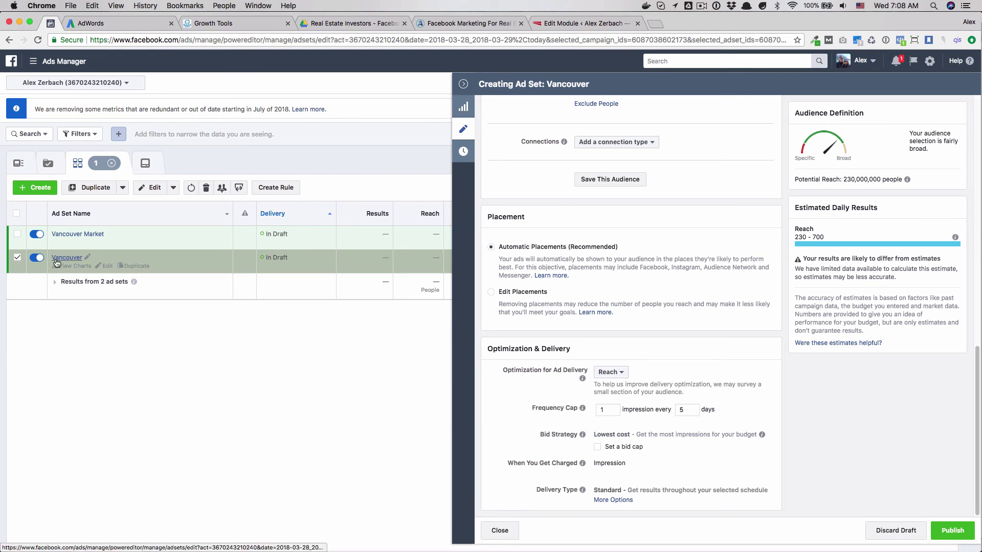
# Open the Vancouver ad set's We Buy Houses ad and review its editor.
pyautogui.click(57, 263)
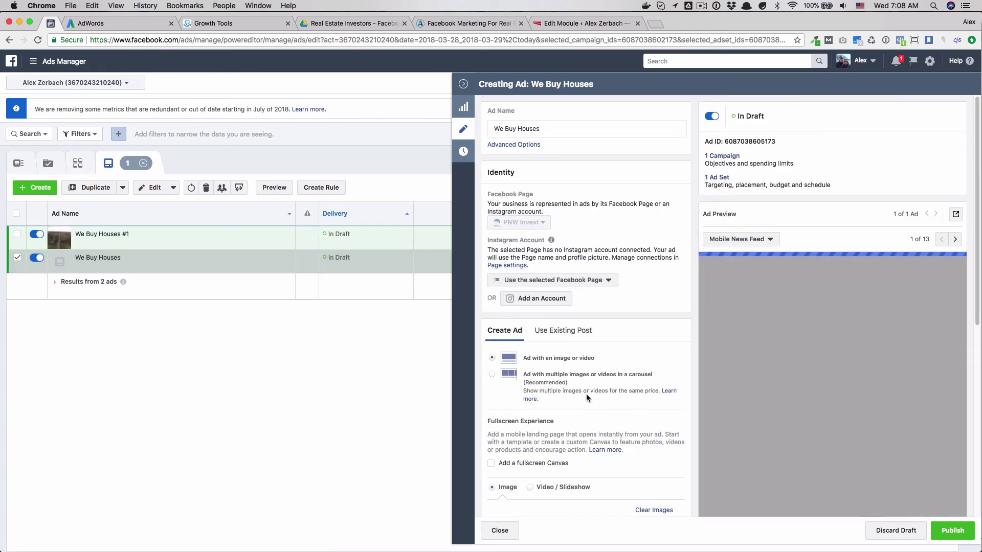
pyautogui.scroll(-5, 587, 392)
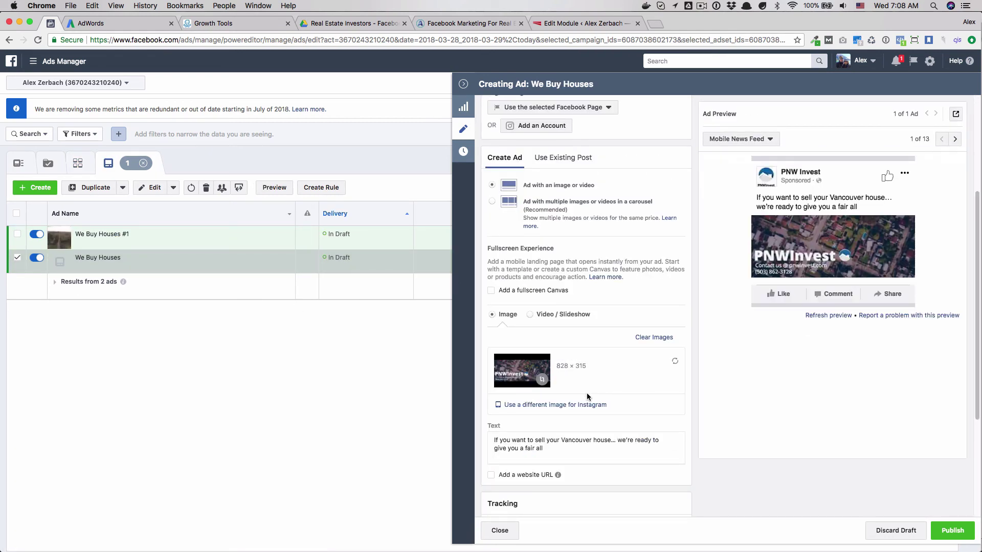
pyautogui.scroll(4, 587, 393)
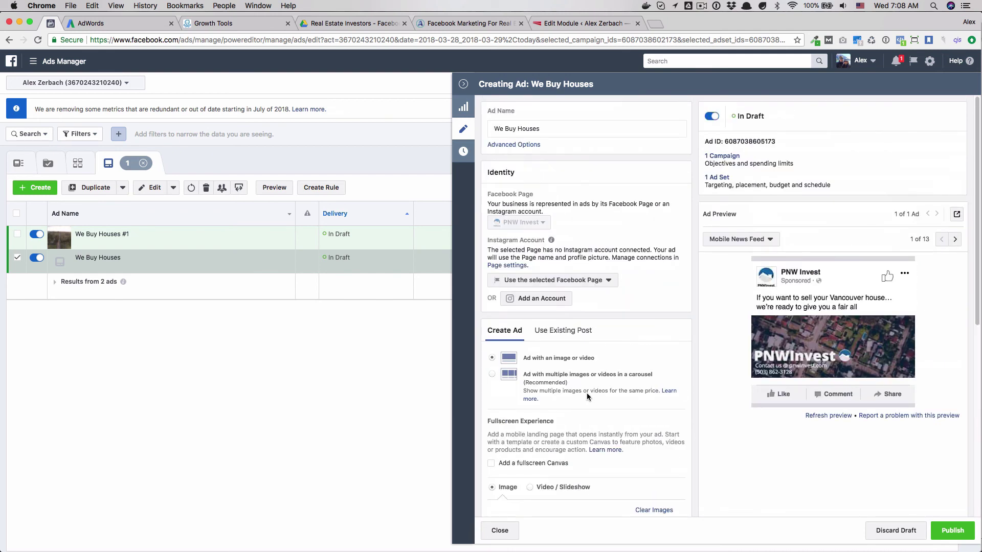